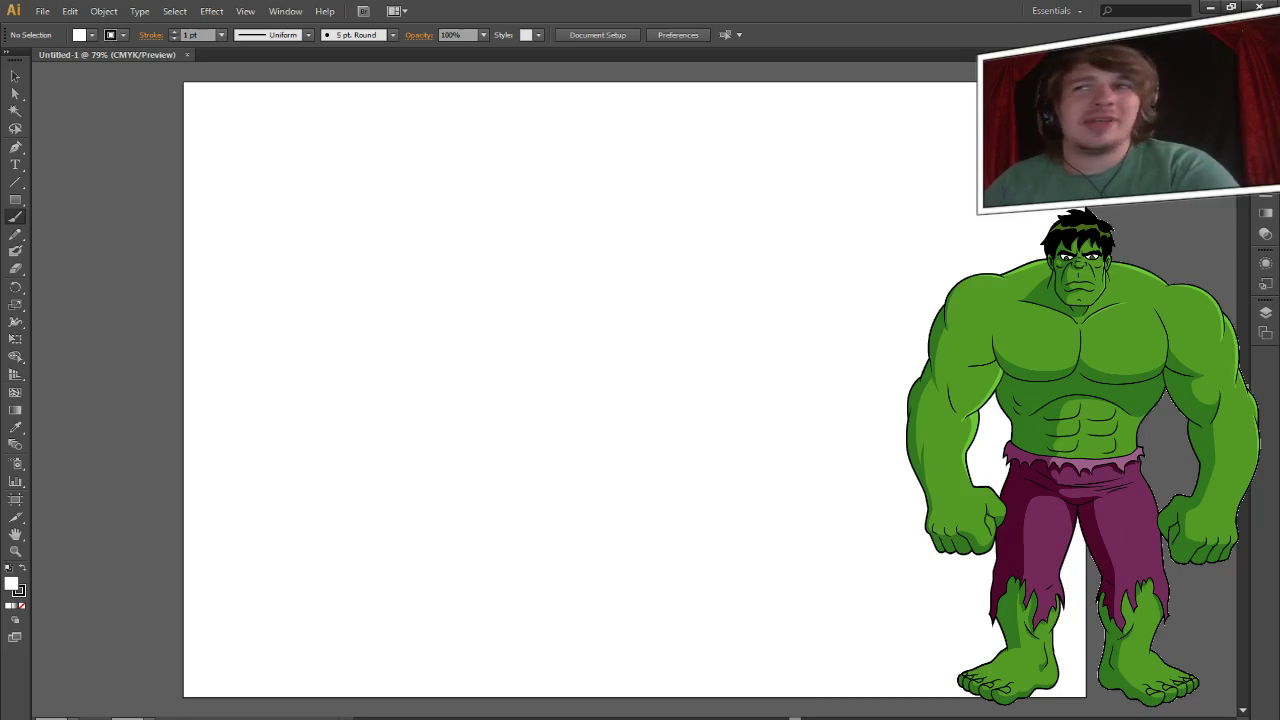
Outline the Hulk's upper body with the Paintbrush in a 5 pt. Round black stroke: torso, jaw and both muscular arms ending in clenched fists.
mouse_move(504, 220)
left_mouse_down()
mouse_move(403, 236)
mouse_move(328, 230)
mouse_move(297, 280)
mouse_move(298, 312)
mouse_move(257, 357)
mouse_move(273, 406)
mouse_move(252, 466)
mouse_move(315, 607)
mouse_move(316, 577)
mouse_move(322, 590)
mouse_move(350, 580)
mouse_move(402, 592)
mouse_move(385, 556)
mouse_move(410, 576)
mouse_move(410, 552)
mouse_move(445, 572)
mouse_move(449, 543)
mouse_move(430, 515)
mouse_move(360, 516)
mouse_move(372, 484)
mouse_move(355, 456)
mouse_move(390, 426)
mouse_move(391, 350)
mouse_move(452, 323)
mouse_move(490, 388)
mouse_move(485, 454)
mouse_move(651, 455)
mouse_move(728, 440)
mouse_move(756, 314)
left_mouse_up()
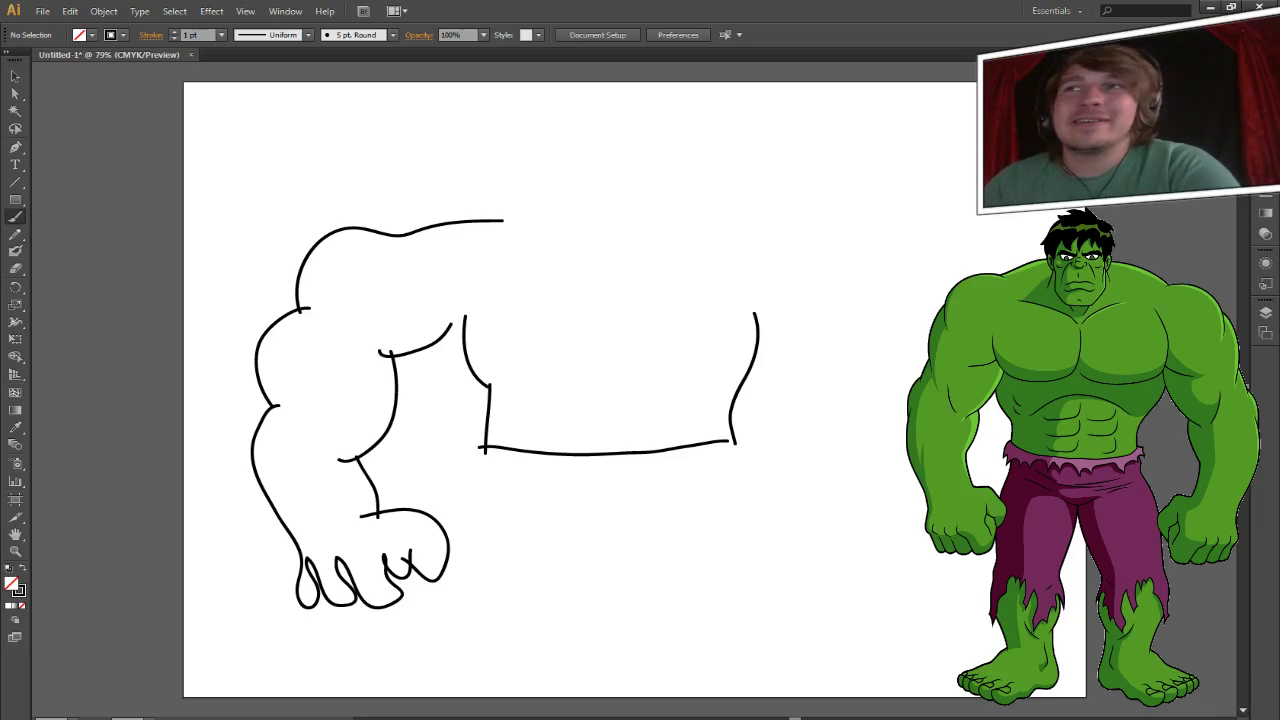
mouse_move(509, 227)
left_mouse_down()
mouse_move(534, 278)
mouse_move(575, 300)
mouse_move(623, 303)
mouse_move(661, 281)
mouse_move(671, 212)
mouse_move(755, 260)
left_mouse_up()
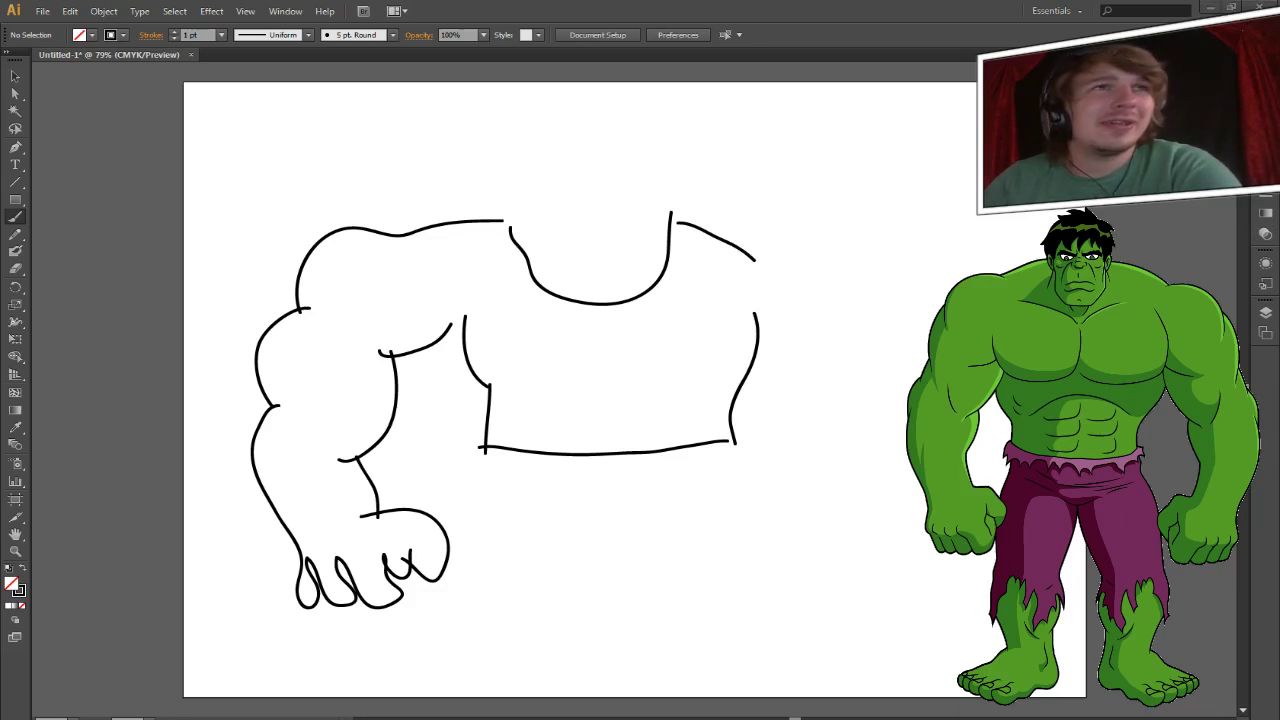
mouse_move(740, 240)
left_mouse_down()
mouse_move(792, 229)
mouse_move(886, 254)
mouse_move(928, 334)
left_mouse_up()
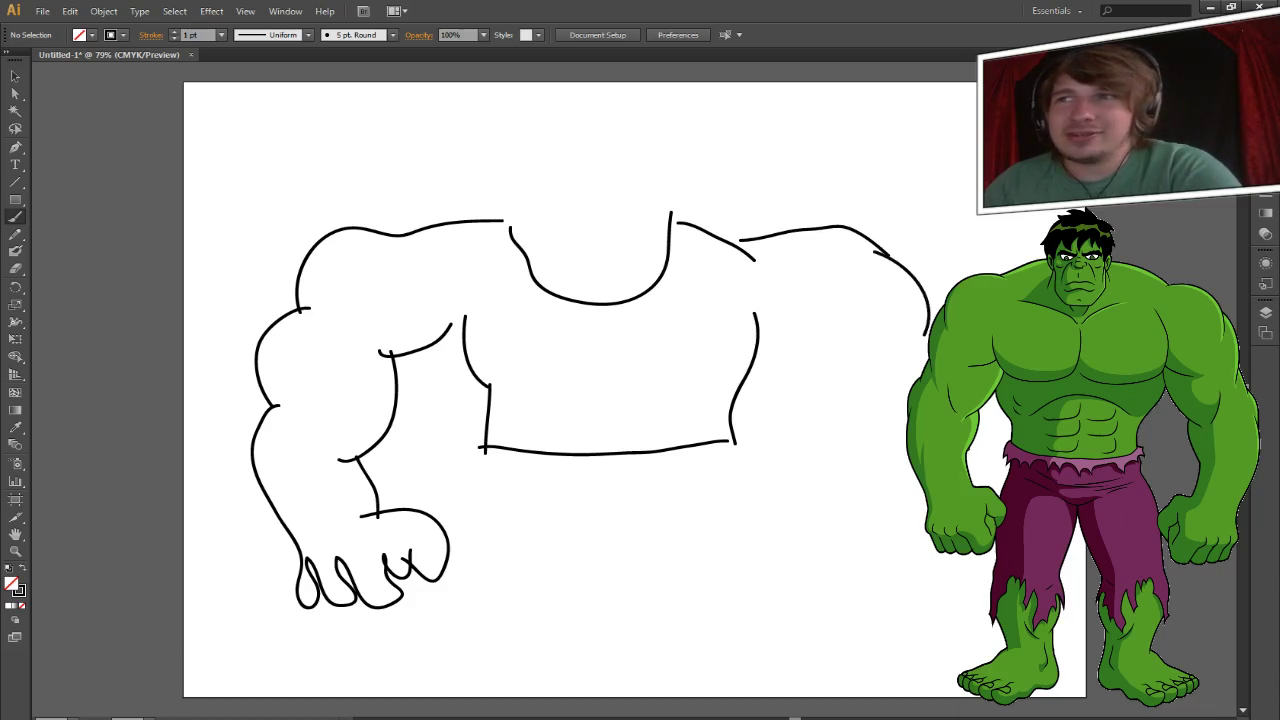
mouse_move(947, 554)
left_mouse_down()
mouse_move(953, 608)
mouse_move(931, 599)
mouse_move(934, 570)
mouse_move(935, 606)
mouse_move(910, 562)
left_mouse_up()
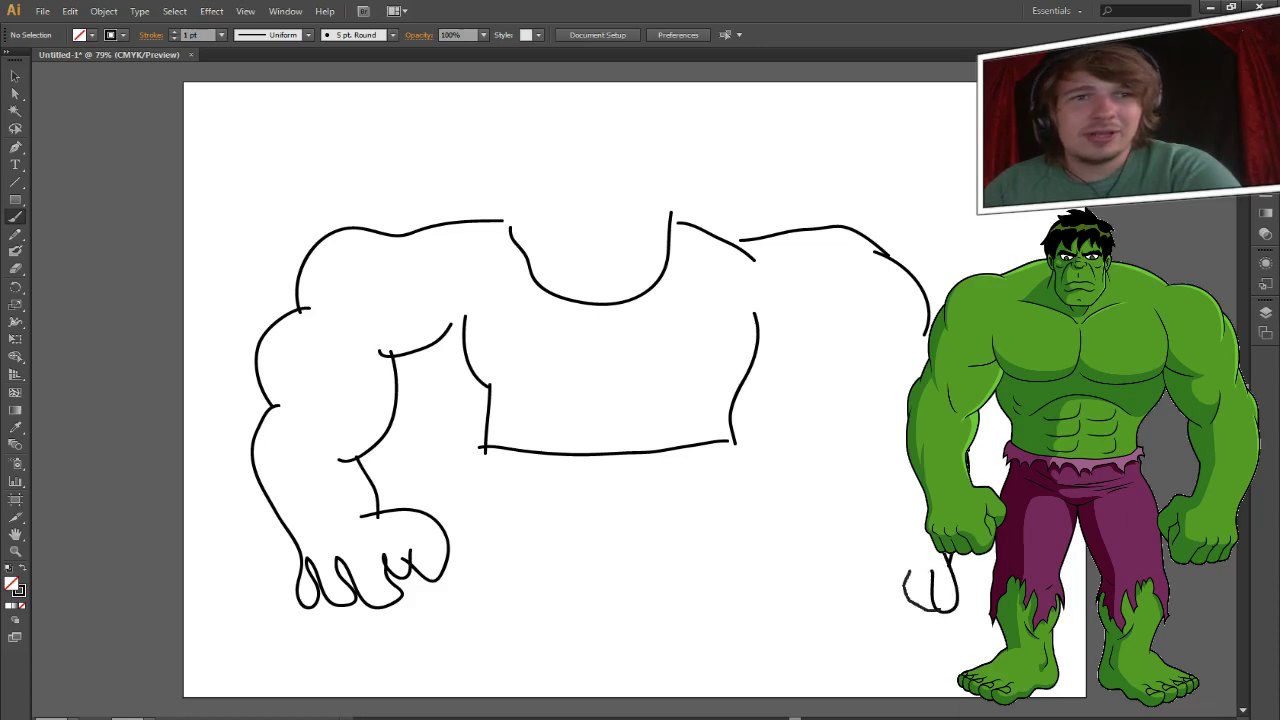
mouse_move(920, 606)
left_mouse_down()
mouse_move(907, 569)
mouse_move(861, 587)
mouse_move(895, 568)
mouse_move(850, 569)
mouse_move(855, 581)
mouse_move(847, 549)
mouse_move(915, 542)
mouse_move(905, 468)
left_mouse_up()
mouse_move(900, 405)
left_mouse_down()
mouse_move(907, 428)
mouse_move(770, 297)
mouse_move(755, 340)
mouse_move(851, 316)
left_mouse_up()
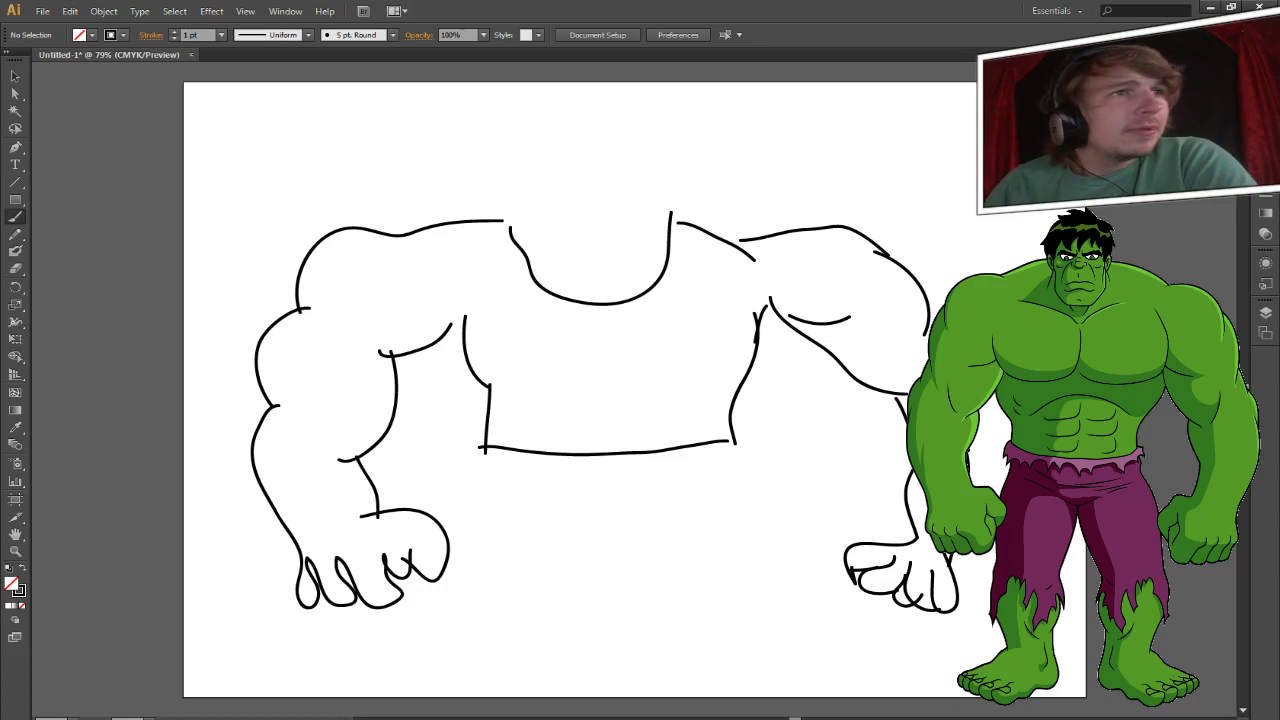
Draw the ragged waistband, the trousers with torn hems, the lower legs and both bare feet with toes below the torso.
mouse_move(478, 436)
left_mouse_down()
mouse_move(502, 462)
mouse_move(740, 452)
mouse_move(654, 452)
left_mouse_up()
mouse_move(727, 437)
left_mouse_down()
mouse_move(762, 582)
mouse_move(734, 579)
mouse_move(723, 542)
mouse_move(728, 607)
mouse_move(716, 575)
mouse_move(698, 625)
mouse_move(676, 575)
mouse_move(659, 595)
mouse_move(646, 580)
mouse_move(613, 587)
mouse_move(601, 491)
mouse_move(568, 615)
mouse_move(544, 554)
mouse_move(539, 591)
mouse_move(521, 608)
mouse_move(484, 607)
mouse_move(464, 634)
mouse_move(488, 450)
left_mouse_up()
left_click_drag(479, 606, 481, 670)
left_click_drag(558, 596, 566, 657)
left_click_drag(647, 586, 652, 668)
mouse_move(740, 575)
left_mouse_down()
mouse_move(747, 670)
mouse_move(729, 656)
mouse_move(760, 705)
mouse_move(718, 712)
mouse_move(714, 700)
mouse_move(720, 710)
mouse_move(700, 716)
mouse_move(732, 715)
left_mouse_up()
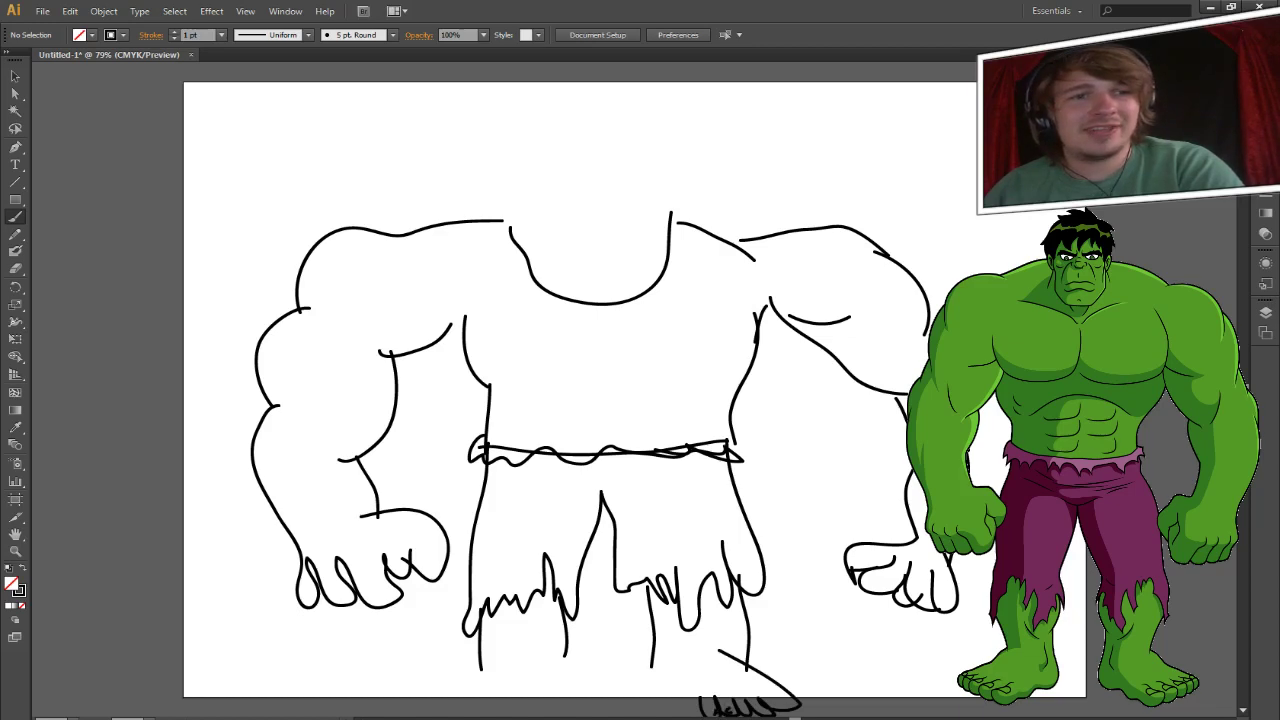
left_click_drag(633, 673, 712, 704)
mouse_move(498, 666)
left_mouse_down()
mouse_move(398, 704)
mouse_move(430, 708)
left_mouse_up()
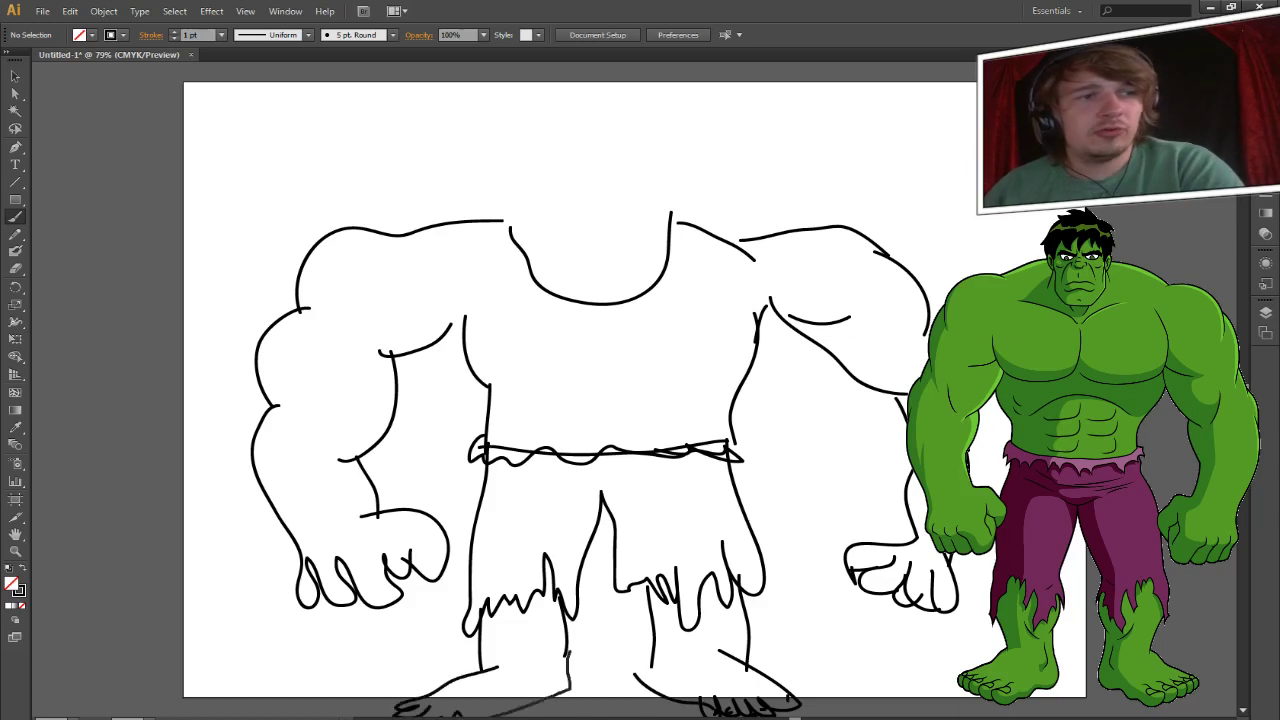
Draw three rows of paired abdominal muscles, an arch above them and two curved chest muscle lines on the torso.
scroll(620, 400, "left", 10)
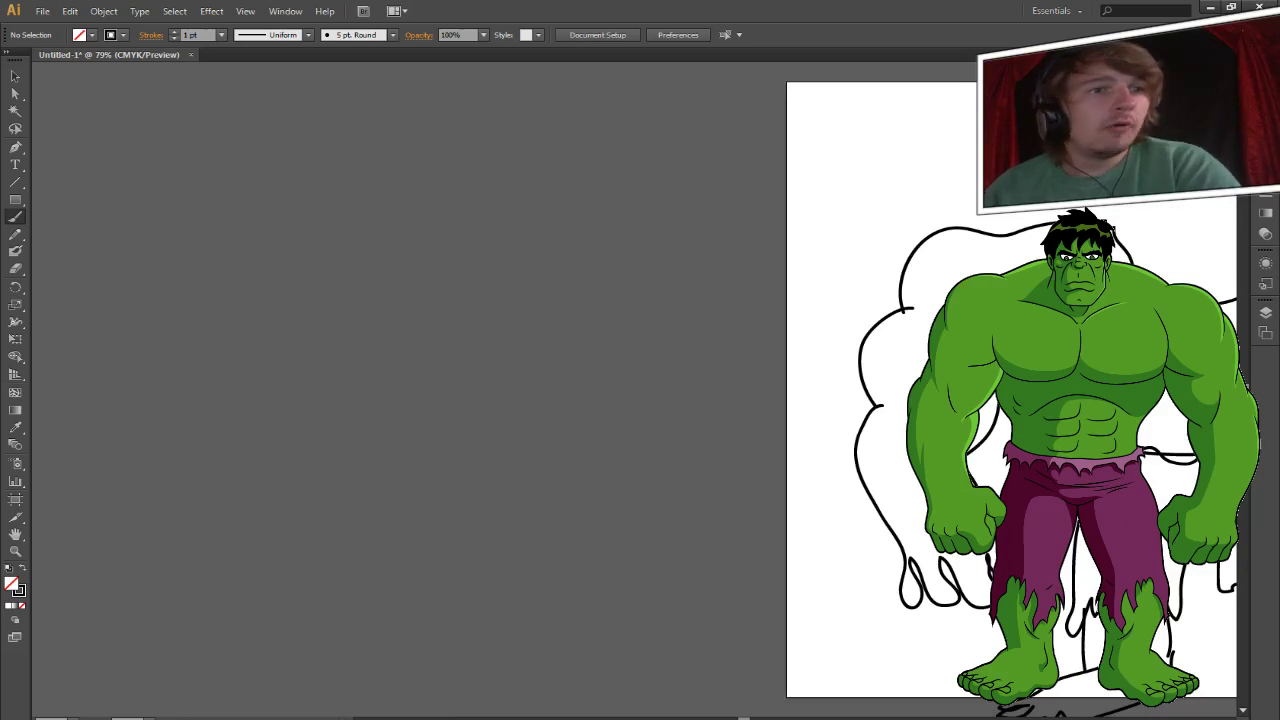
scroll(545, 400, "right", 12)
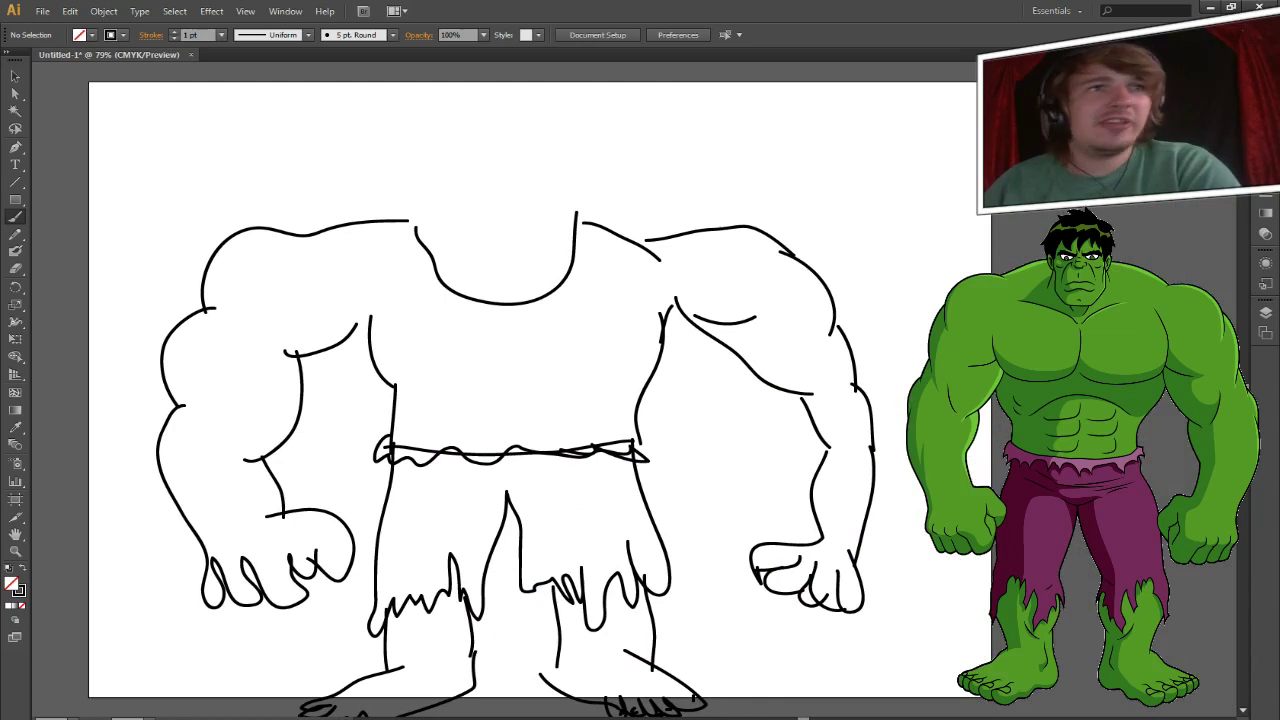
mouse_move(436, 378)
left_mouse_down()
mouse_move(476, 377)
mouse_move(506, 348)
mouse_move(534, 372)
mouse_move(576, 370)
mouse_move(588, 352)
left_mouse_up()
mouse_move(433, 408)
left_mouse_down()
mouse_move(492, 401)
mouse_move(496, 379)
mouse_move(591, 378)
left_mouse_up()
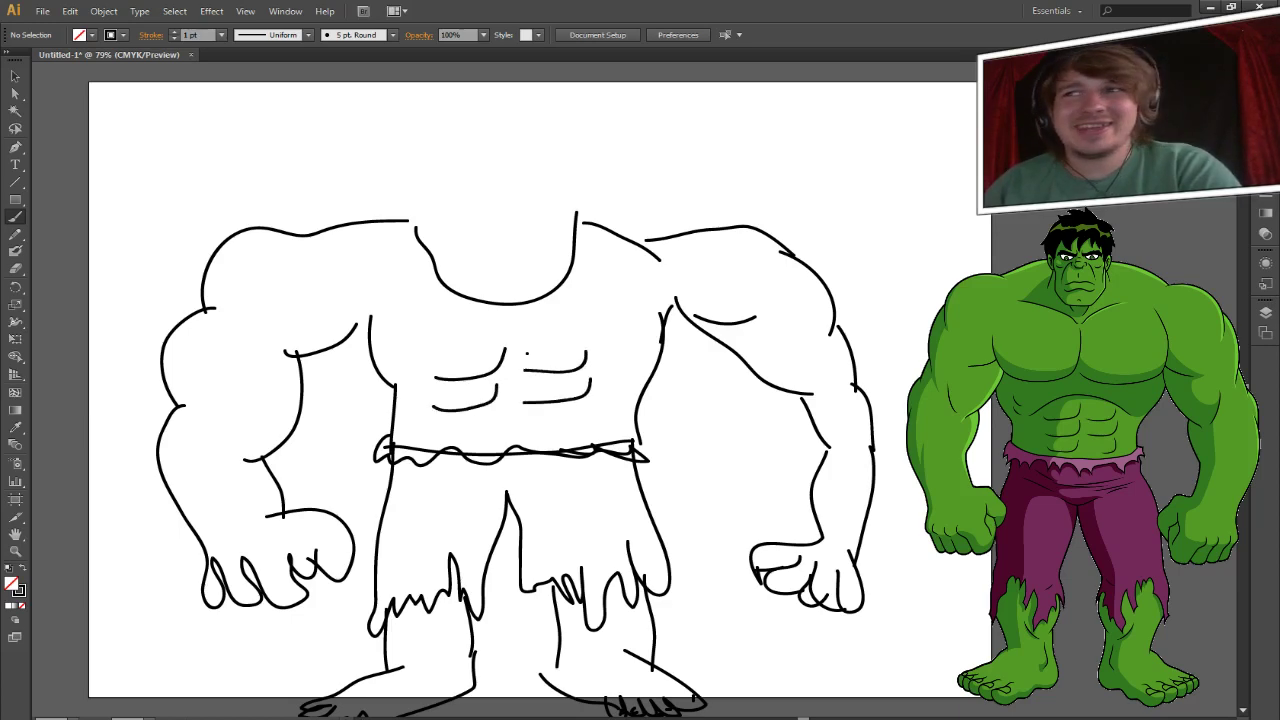
mouse_move(437, 433)
left_mouse_down()
mouse_move(484, 434)
mouse_move(506, 418)
mouse_move(576, 425)
mouse_move(591, 409)
left_mouse_up()
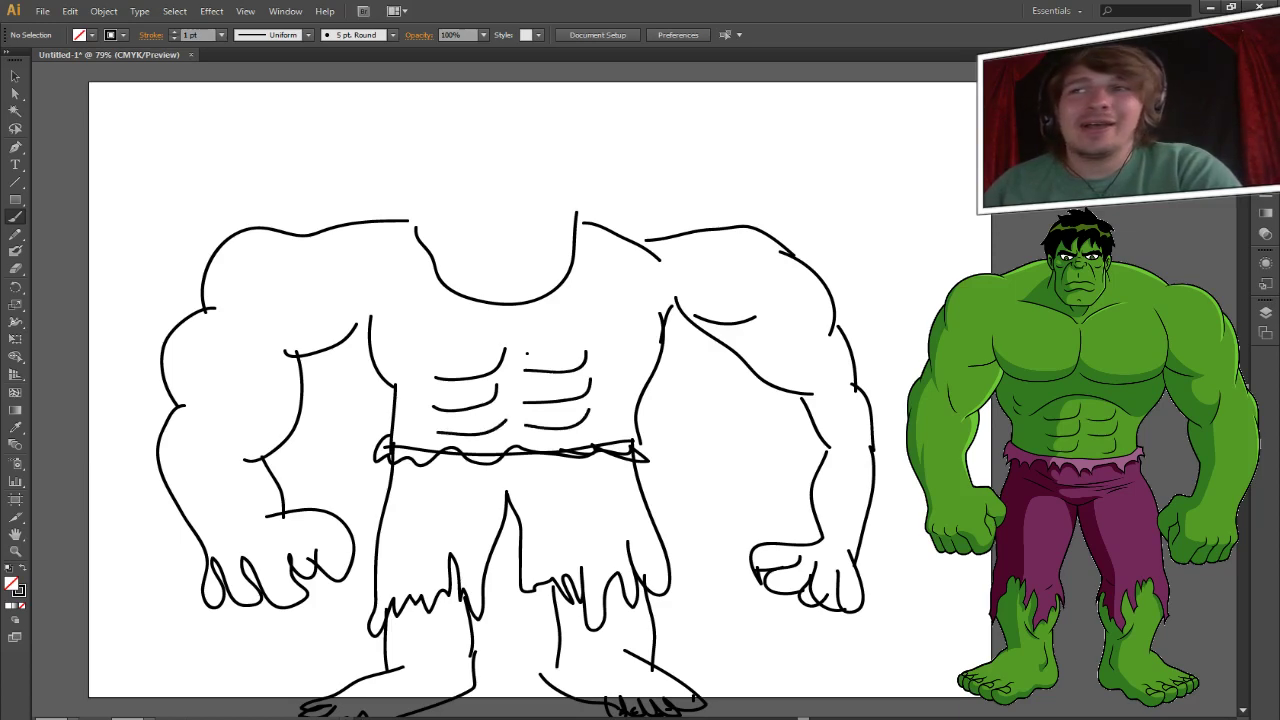
mouse_move(424, 355)
left_mouse_down()
mouse_move(500, 335)
mouse_move(607, 344)
left_mouse_up()
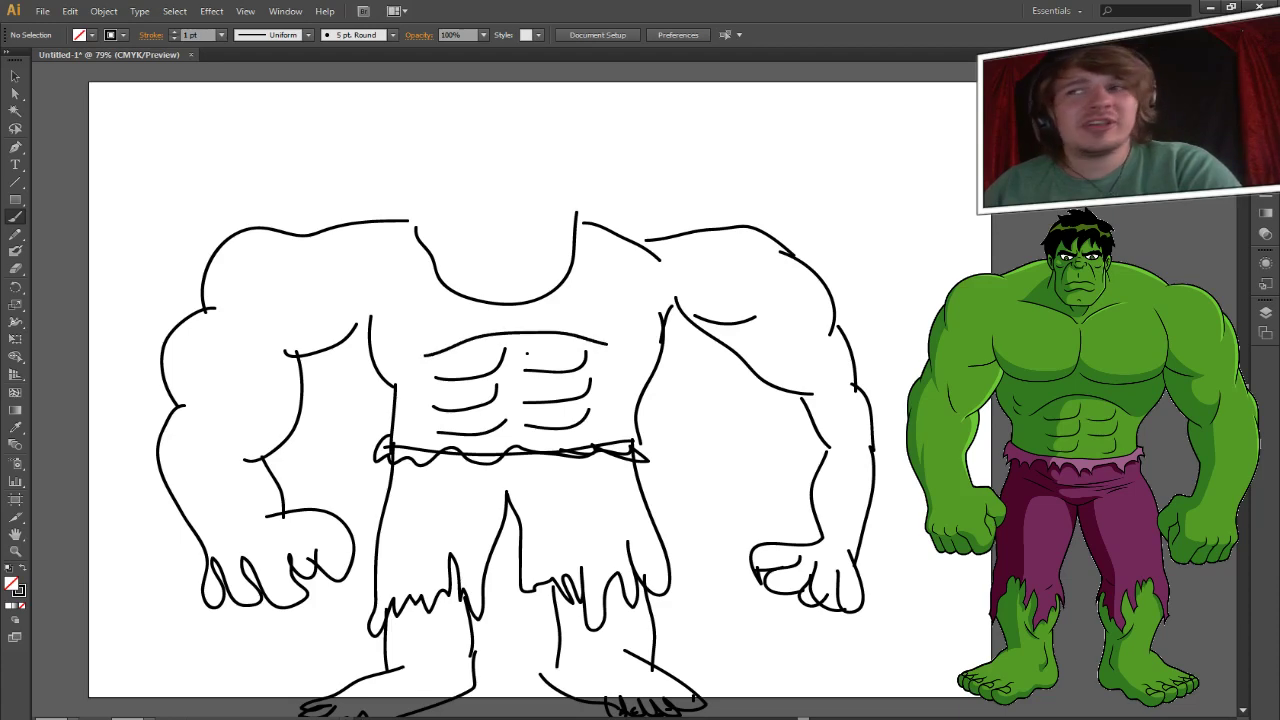
mouse_move(395, 300)
left_mouse_down()
mouse_move(463, 320)
mouse_move(545, 302)
mouse_move(630, 318)
mouse_move(652, 296)
left_mouse_up()
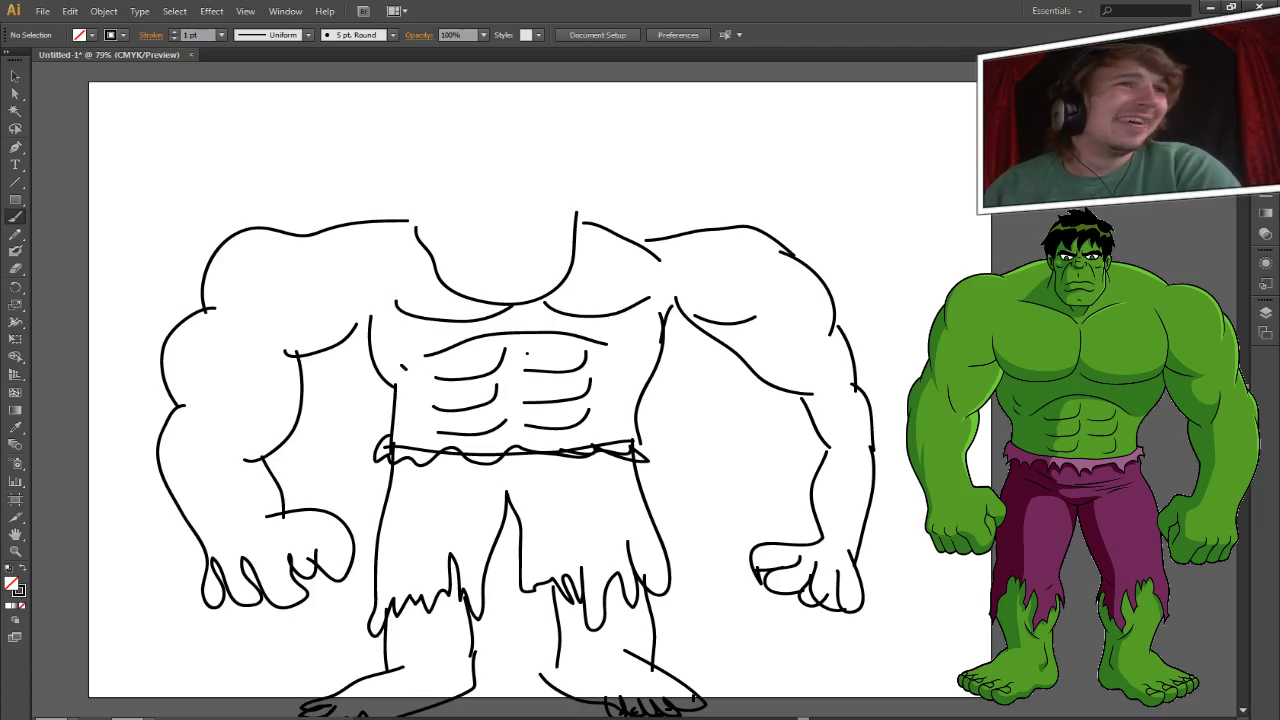
Add short muscle contour strokes to the side of the ribs, the shoulder, both elbows and the forearm.
left_click_drag(633, 363, 655, 345)
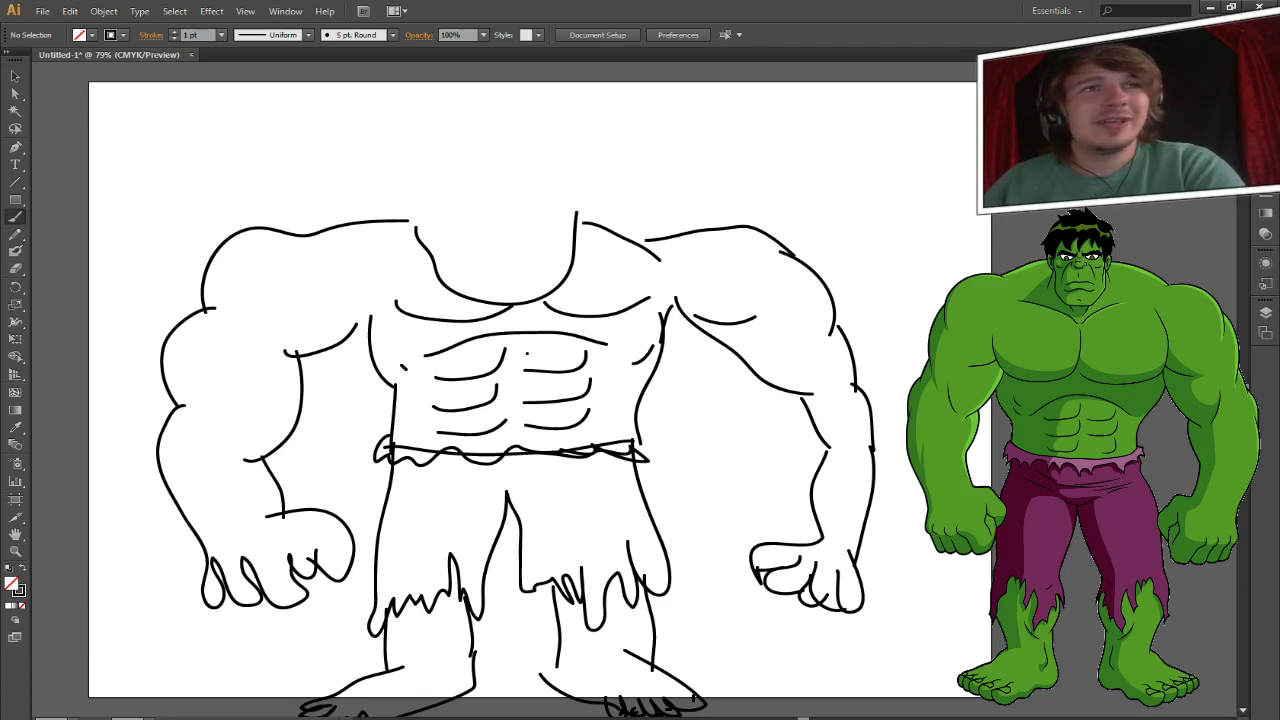
left_click_drag(825, 353, 826, 371)
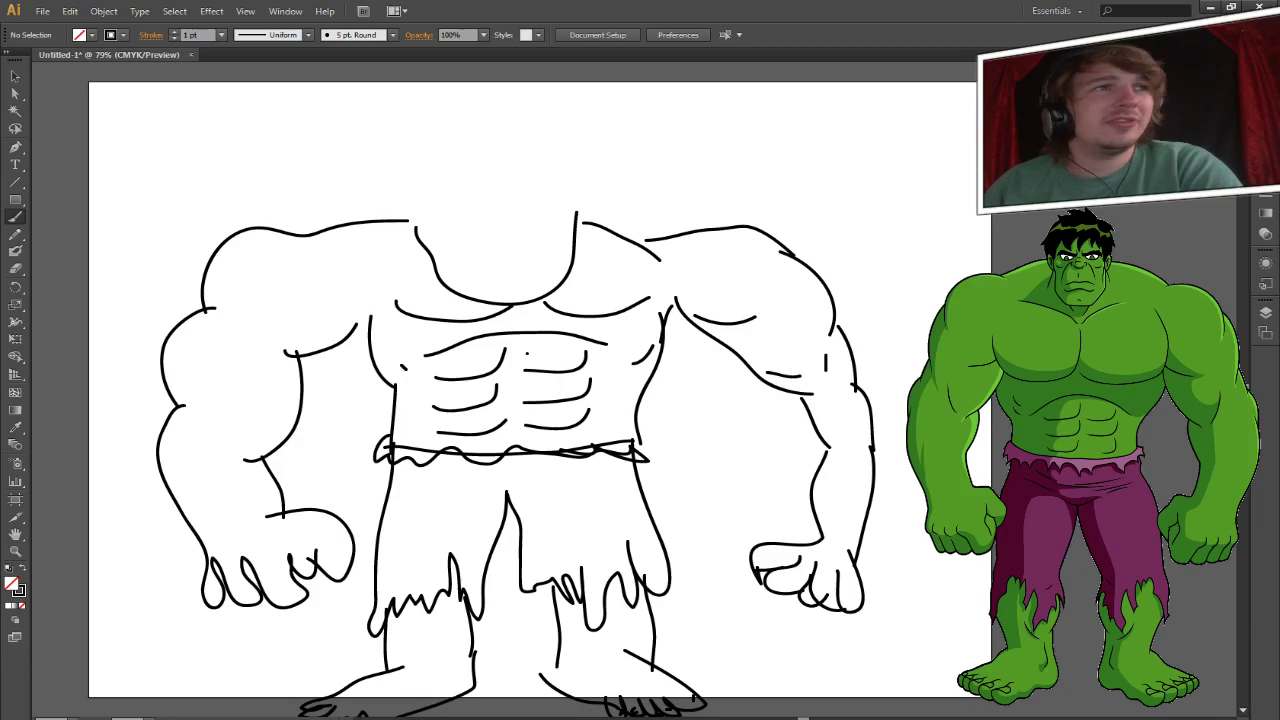
left_click_drag(230, 279, 262, 248)
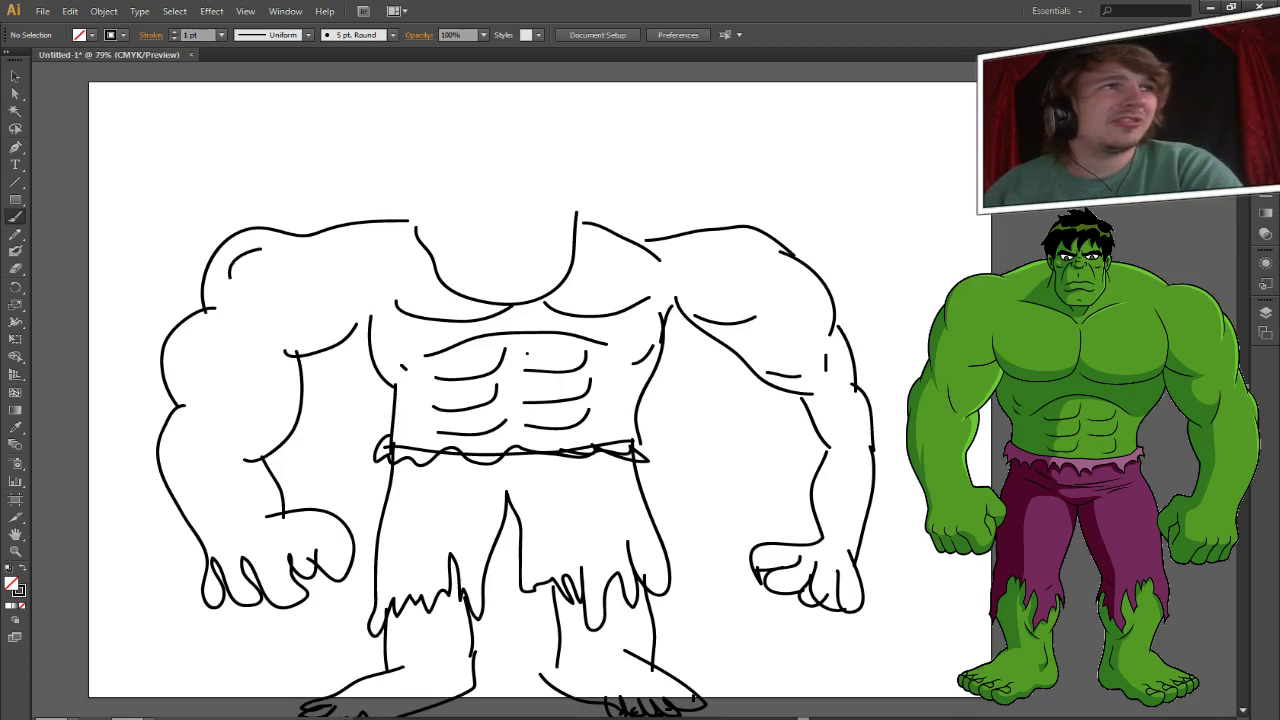
mouse_move(244, 409)
left_mouse_down()
mouse_move(229, 433)
mouse_move(226, 417)
left_mouse_up()
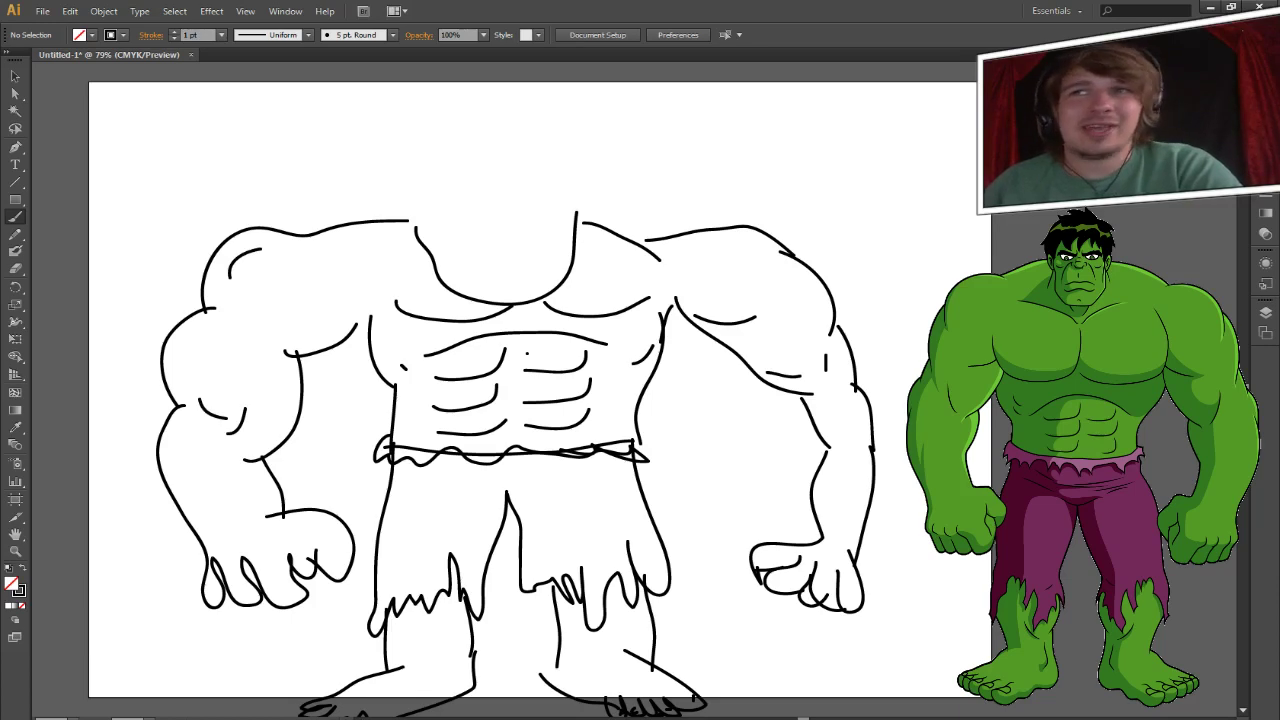
Draw the lower face inside the jaw: frowning lips, chin mark, upper-lip crease, curved cheek folds and a small nose.
mouse_move(460, 264)
left_mouse_down()
mouse_move(522, 251)
mouse_move(552, 262)
left_mouse_up()
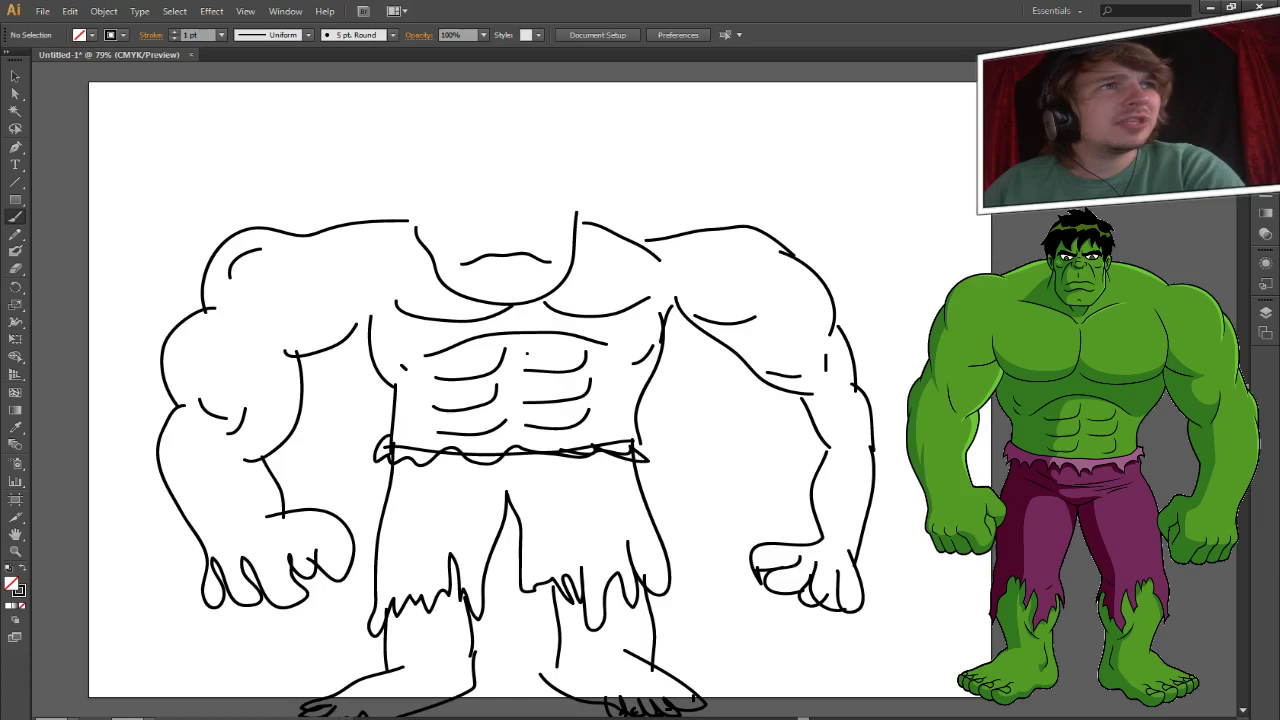
mouse_move(464, 270)
left_mouse_down()
mouse_move(556, 274)
mouse_move(507, 285)
mouse_move(515, 294)
left_mouse_up()
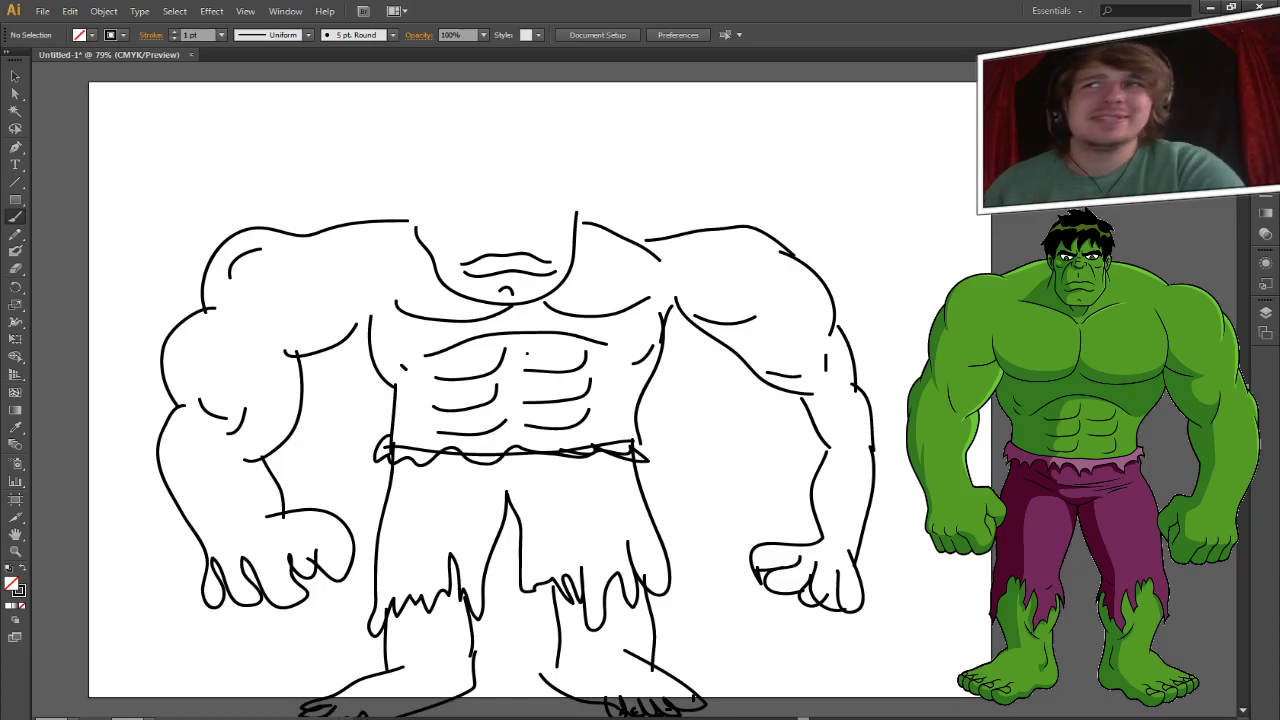
mouse_move(501, 235)
left_mouse_down()
mouse_move(500, 250)
mouse_move(453, 233)
mouse_move(483, 206)
left_mouse_up()
left_click_drag(548, 240, 522, 205)
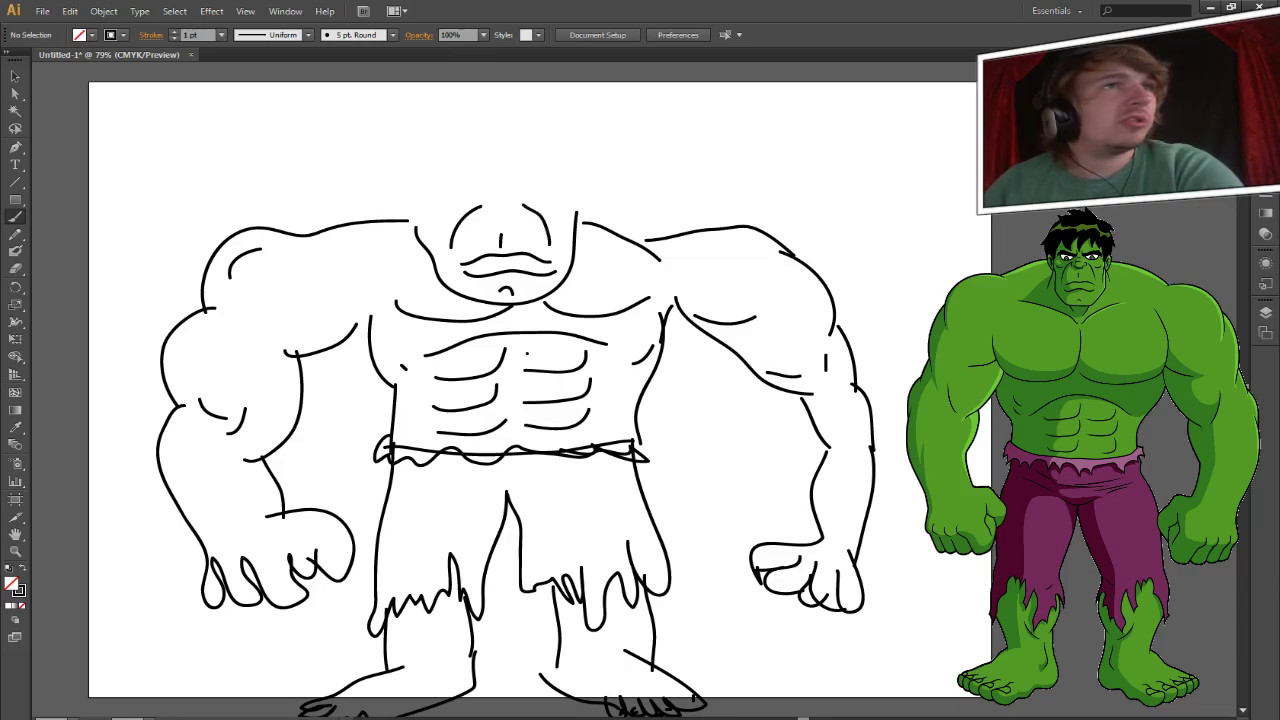
left_click_drag(490, 207, 520, 207)
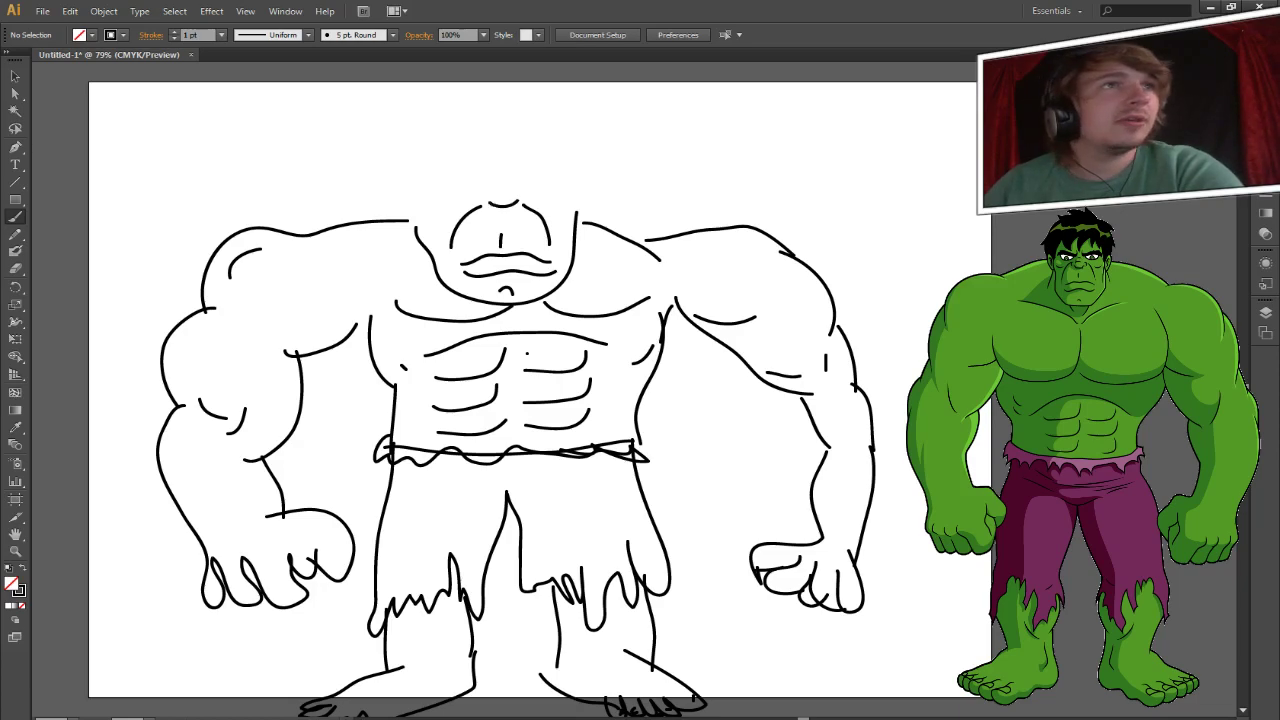
left_click_drag(494, 194, 512, 200)
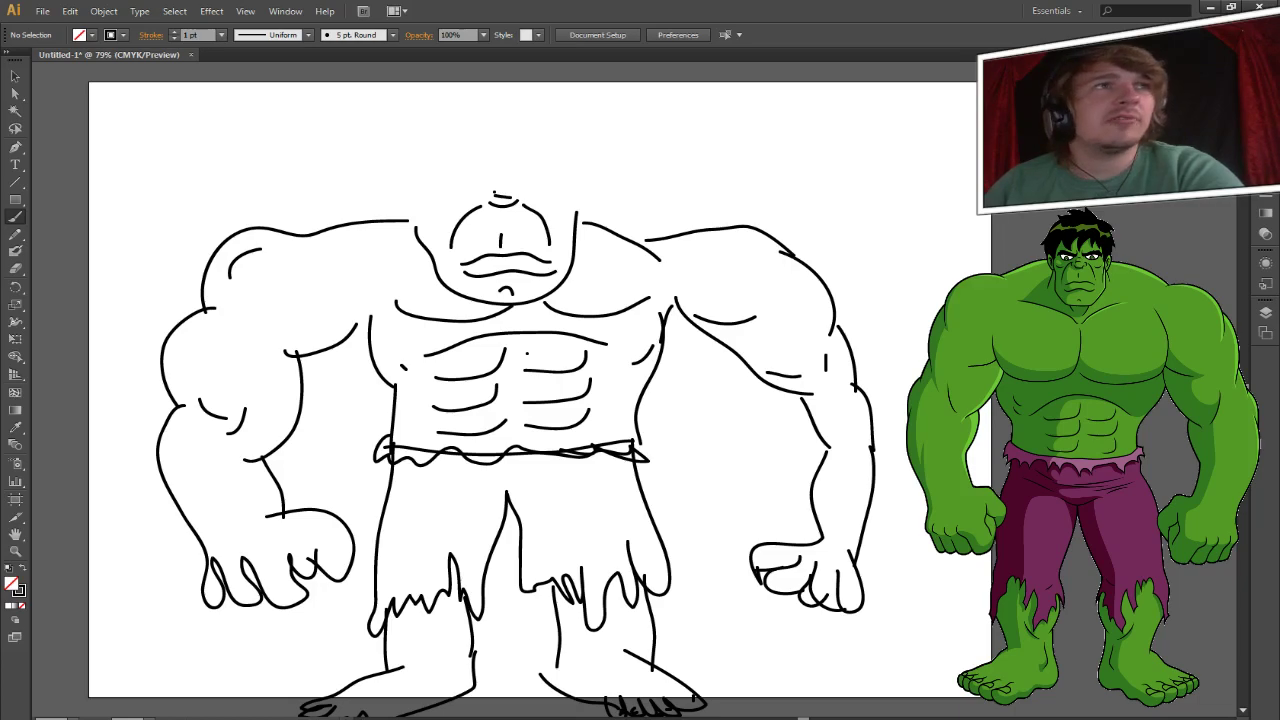
Draw the angry eyes with under-eye lines and thick slanted eyebrows, and add an ear on each side of the head.
left_click_drag(426, 207, 452, 203)
left_click_drag(542, 205, 565, 202)
left_click_drag(431, 186, 574, 187)
mouse_move(437, 168)
left_mouse_down()
mouse_move(506, 179)
mouse_move(582, 157)
mouse_move(552, 188)
left_mouse_up()
mouse_move(456, 182)
left_mouse_down()
mouse_move(448, 189)
mouse_move(582, 156)
mouse_move(556, 175)
left_mouse_up()
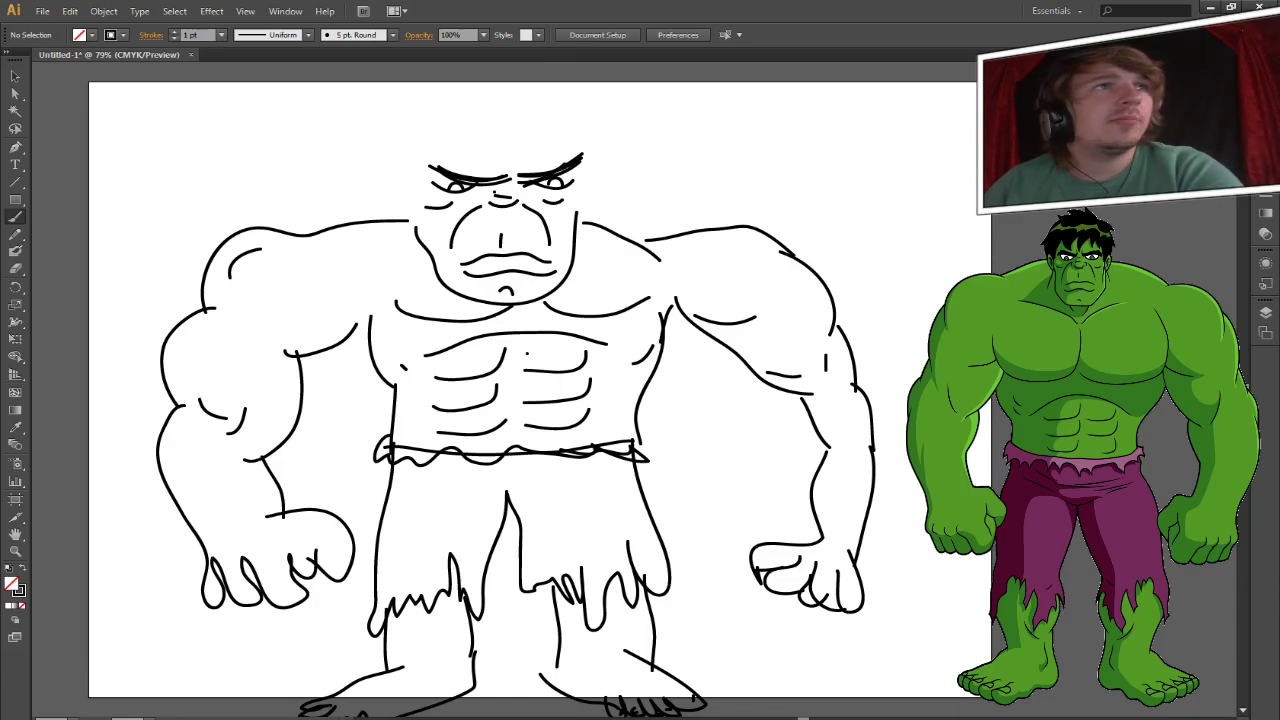
mouse_move(422, 195)
left_mouse_down()
mouse_move(414, 185)
mouse_move(401, 212)
mouse_move(421, 220)
left_mouse_up()
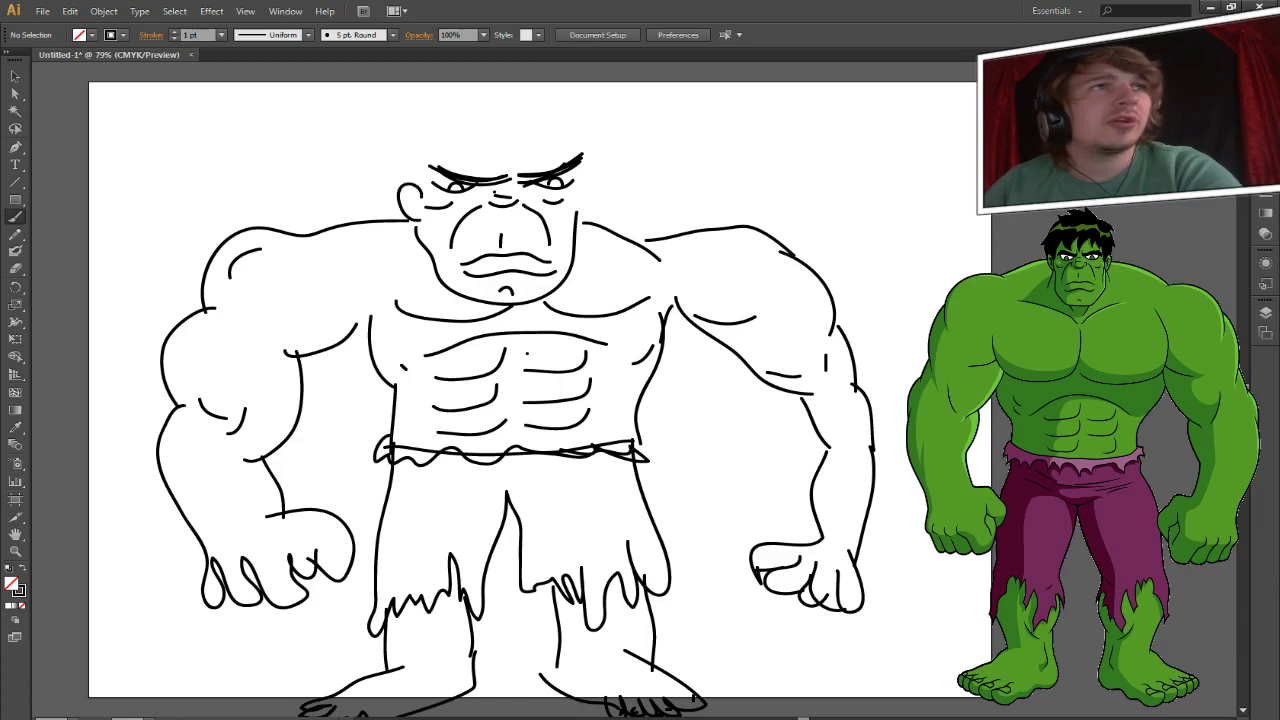
mouse_move(570, 192)
left_mouse_down()
mouse_move(582, 184)
mouse_move(594, 212)
mouse_move(577, 216)
left_mouse_up()
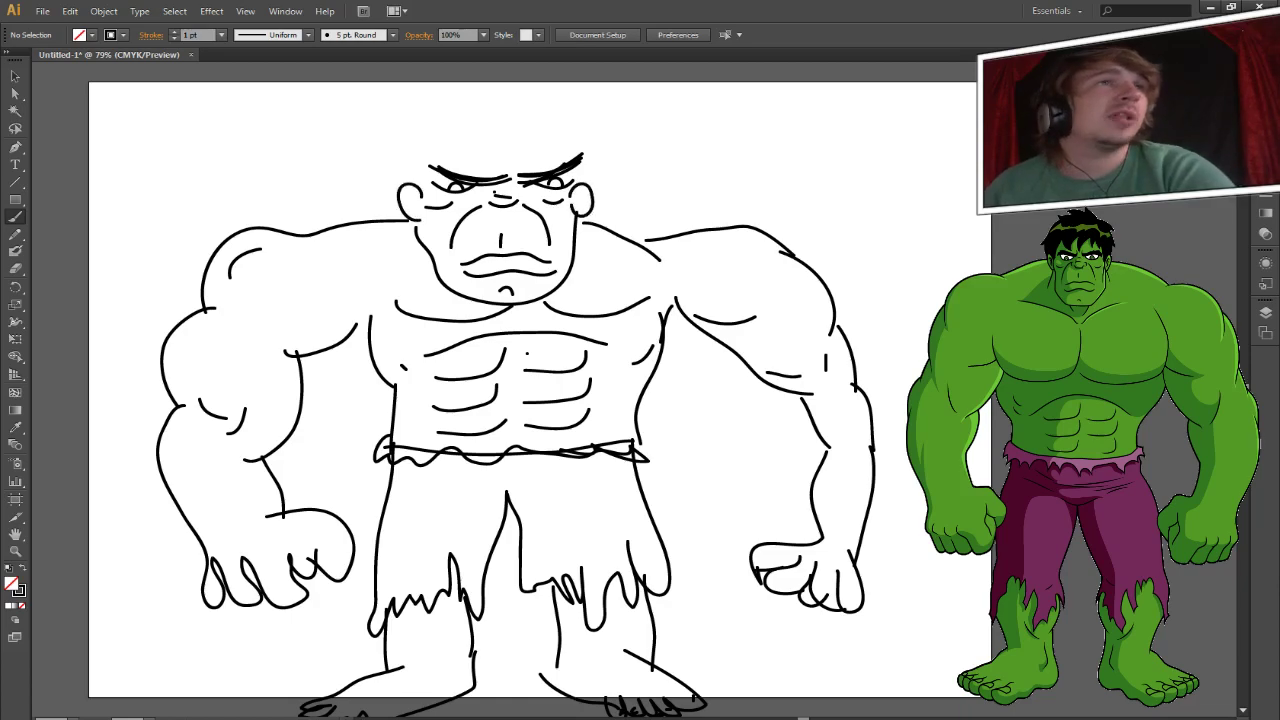
Sketch spiky, jagged hair with a ragged fringe over the forehead and scribble rough shading into it.
mouse_move(424, 182)
left_mouse_down()
mouse_move(398, 188)
mouse_move(408, 152)
mouse_move(430, 144)
mouse_move(388, 178)
mouse_move(440, 140)
mouse_move(388, 176)
mouse_move(452, 118)
mouse_move(608, 118)
mouse_move(598, 132)
mouse_move(618, 160)
mouse_move(596, 188)
left_mouse_up()
left_click_drag(556, 150, 618, 160)
mouse_move(444, 156)
left_mouse_down()
mouse_move(462, 178)
mouse_move(486, 156)
mouse_move(550, 140)
mouse_move(550, 158)
mouse_move(580, 136)
mouse_move(460, 134)
mouse_move(604, 128)
mouse_move(420, 118)
mouse_move(388, 152)
left_mouse_up()
mouse_move(576, 130)
left_mouse_down()
mouse_move(450, 130)
mouse_move(542, 150)
left_mouse_up()
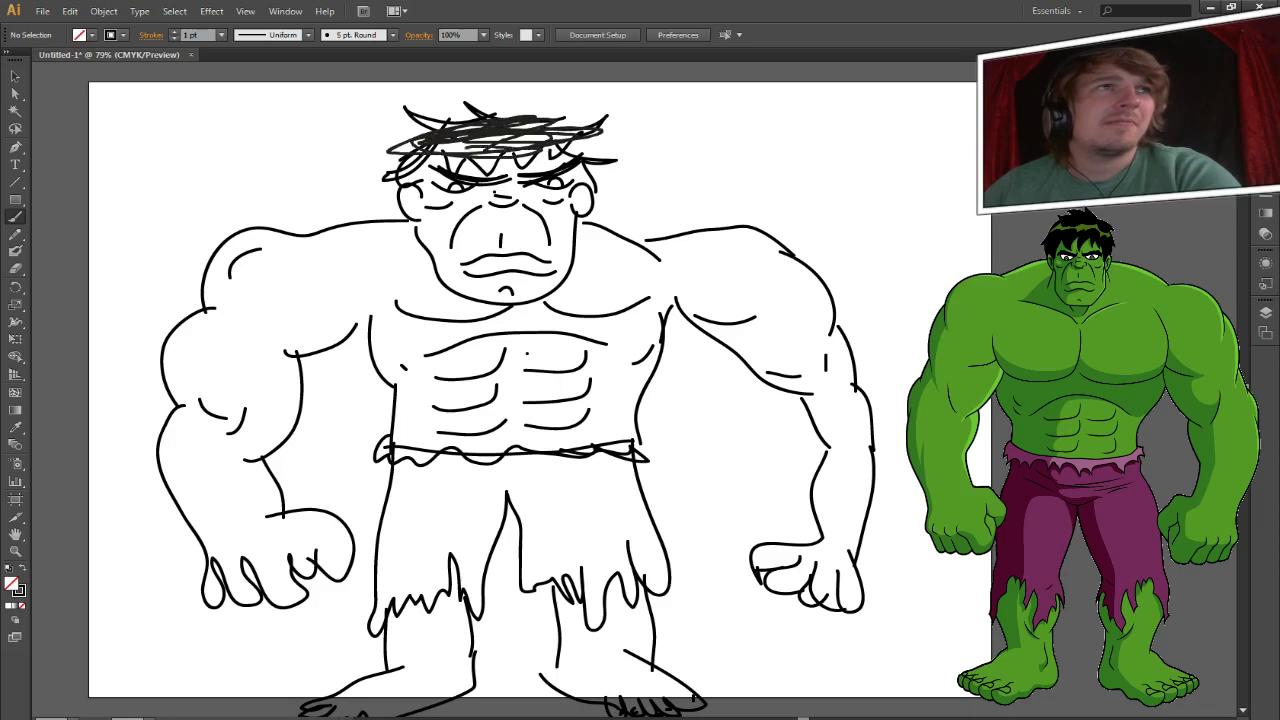
mouse_move(440, 166)
left_mouse_down()
mouse_move(456, 146)
mouse_move(506, 132)
mouse_move(530, 162)
mouse_move(548, 126)
mouse_move(604, 150)
left_mouse_up()
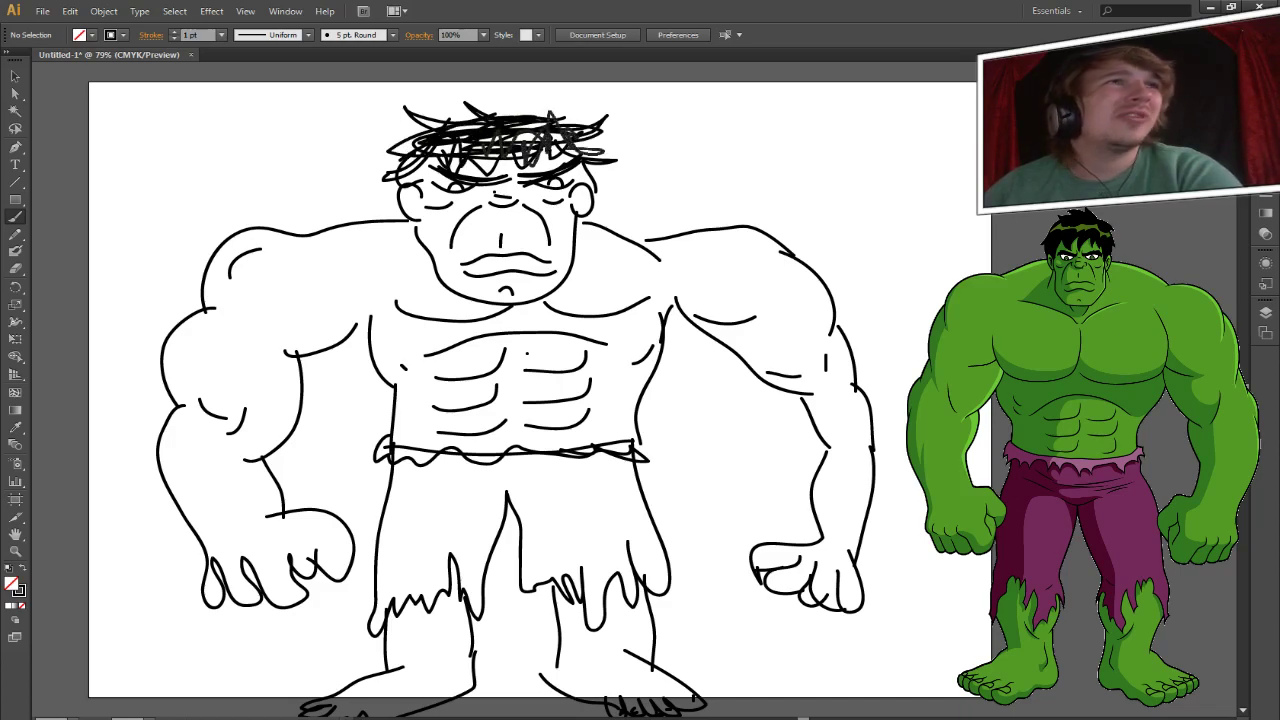
Switch to the 15 pt. Round brush and fill the hair in solid black with dense scribbled strokes.
left_click(393, 35)
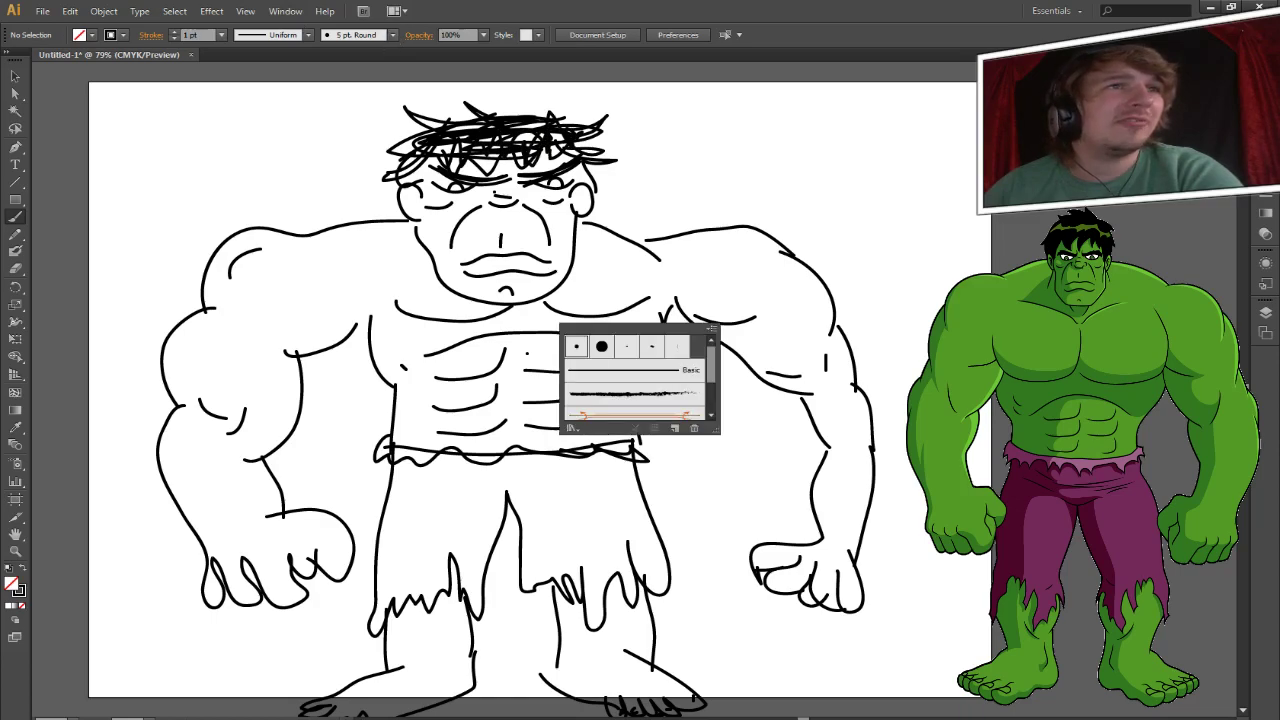
left_click(630, 393)
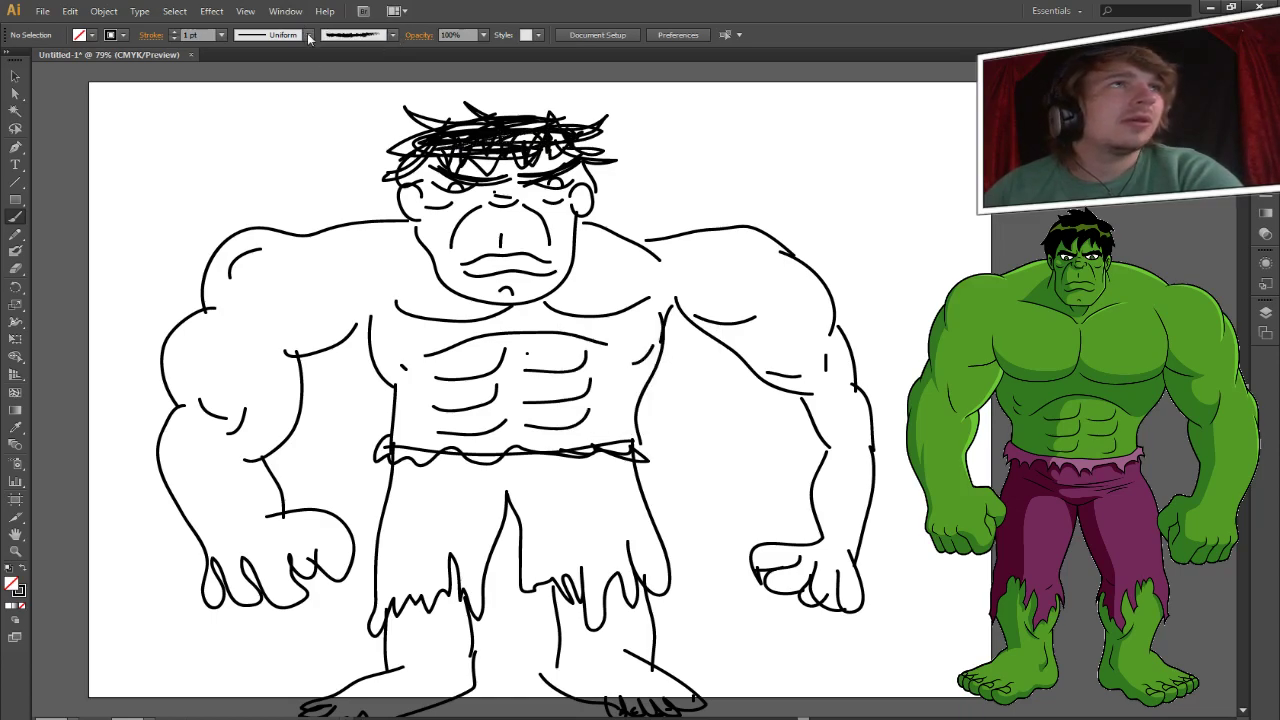
left_click(391, 36)
left_click(281, 66)
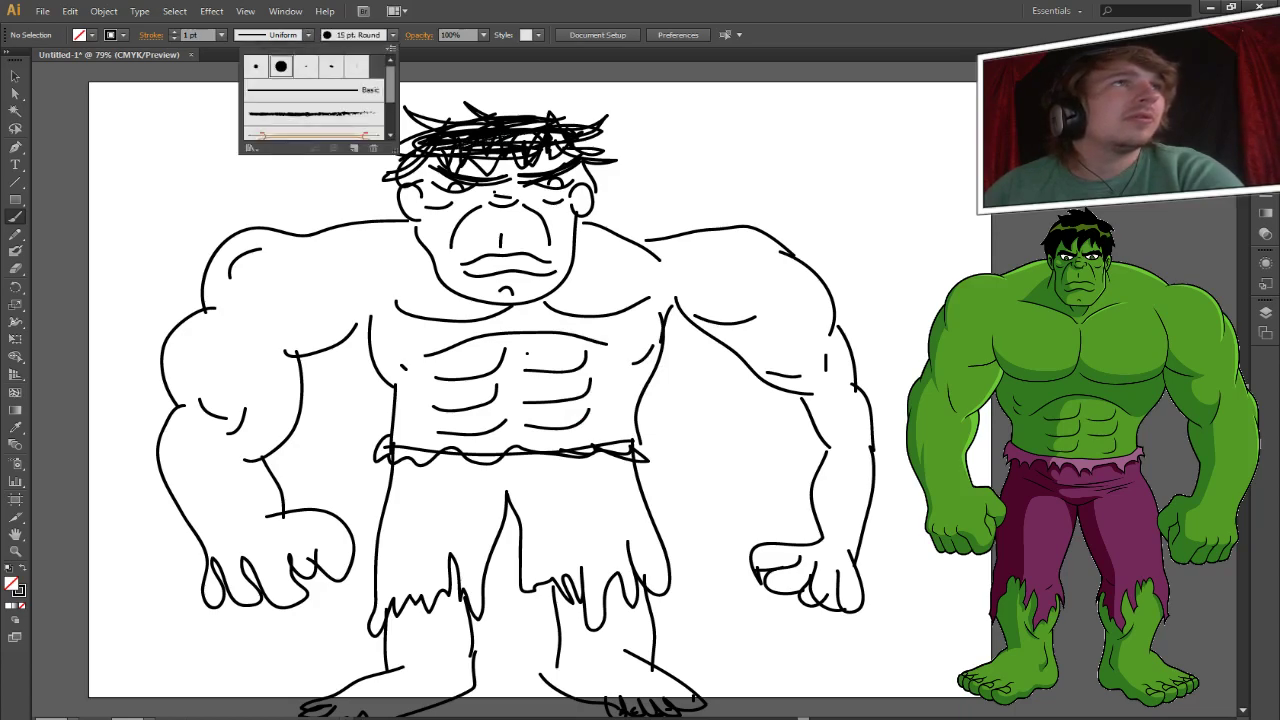
mouse_move(444, 116)
left_mouse_down()
mouse_move(380, 152)
mouse_move(450, 148)
mouse_move(500, 114)
mouse_move(540, 110)
mouse_move(584, 130)
mouse_move(532, 148)
left_mouse_up()
mouse_move(620, 150)
left_mouse_down()
mouse_move(440, 152)
mouse_move(492, 148)
mouse_move(486, 166)
mouse_move(500, 174)
mouse_move(484, 132)
mouse_move(580, 128)
mouse_move(556, 140)
mouse_move(610, 144)
left_mouse_up()
left_click_drag(490, 130, 396, 134)
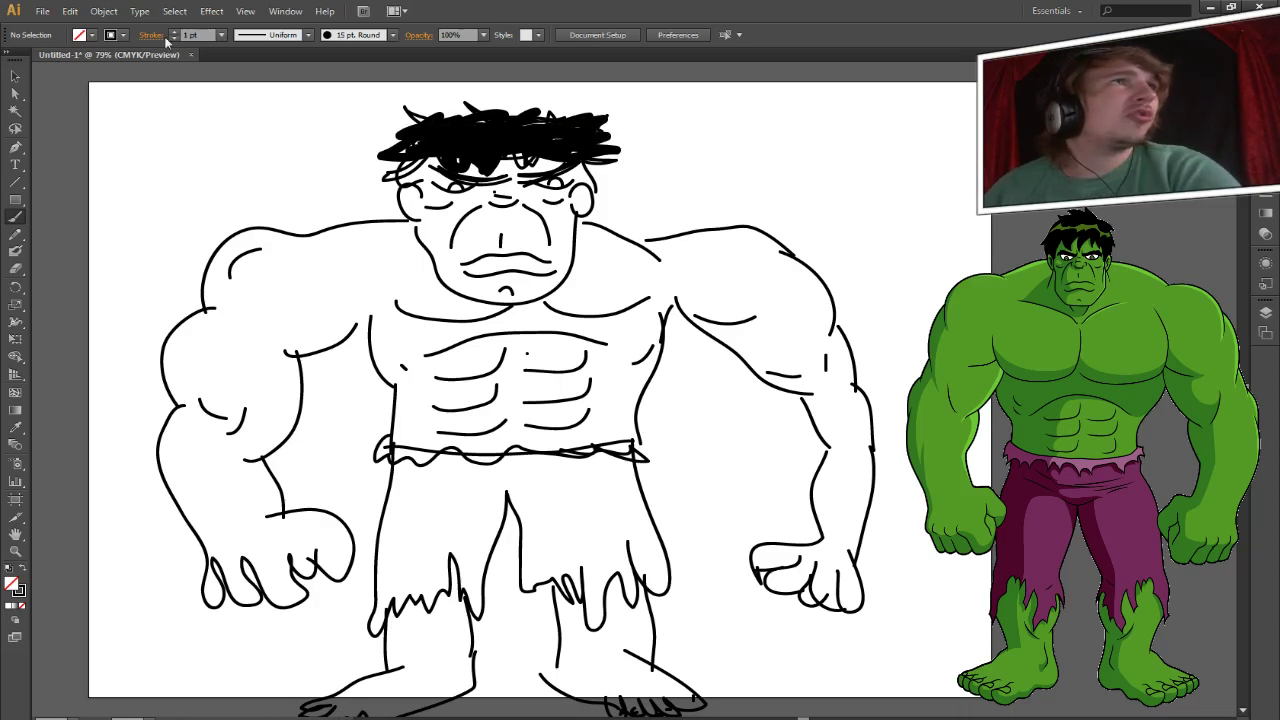
Switch back to the 5 pt. Round brush and add muscle and ankle contour lines to both lower legs.
left_click(392, 35)
left_click(255, 66)
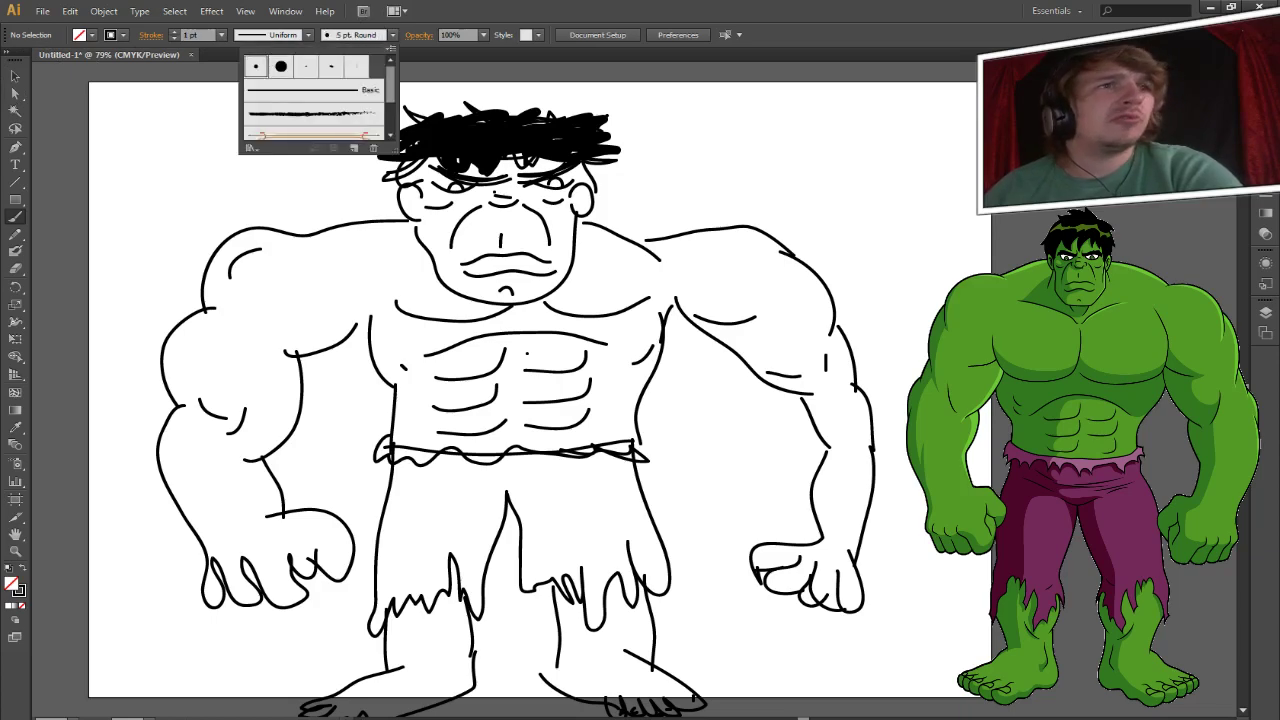
key("Escape")
mouse_move(584, 686)
left_mouse_down()
mouse_move(566, 648)
mouse_move(618, 633)
left_mouse_up()
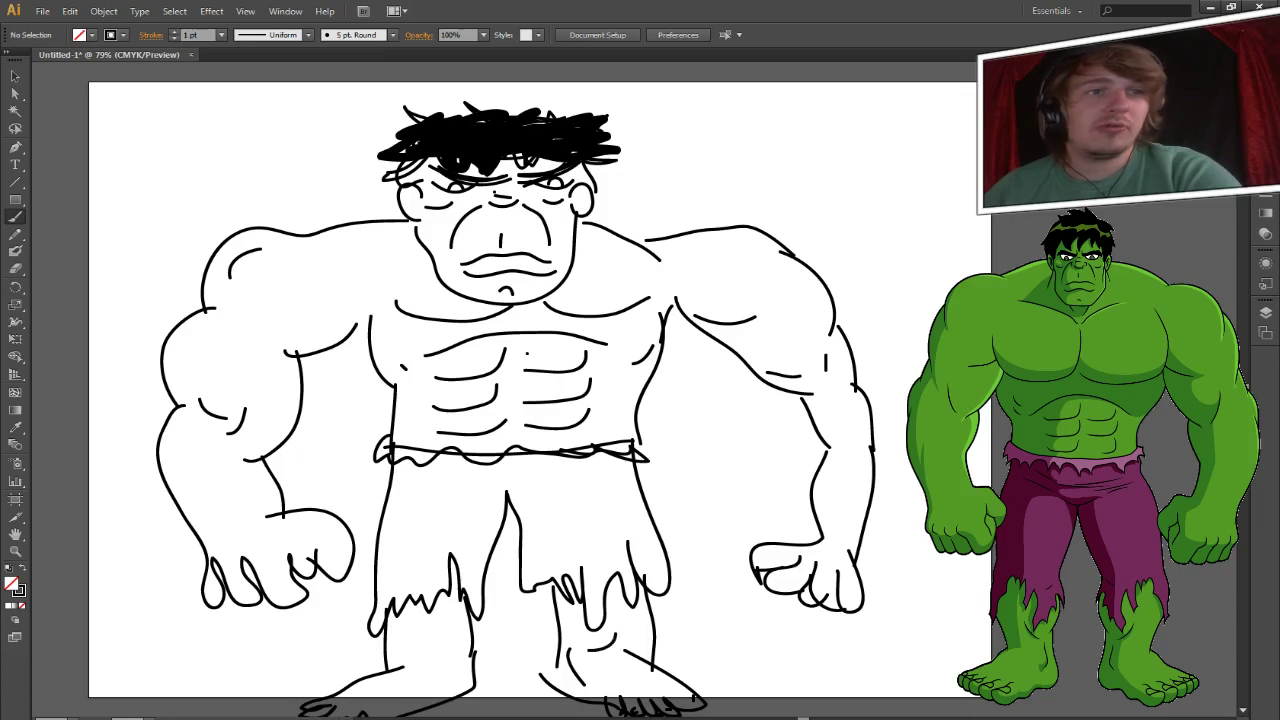
mouse_move(449, 645)
left_mouse_down()
mouse_move(410, 634)
mouse_move(448, 680)
mouse_move(425, 689)
left_mouse_up()
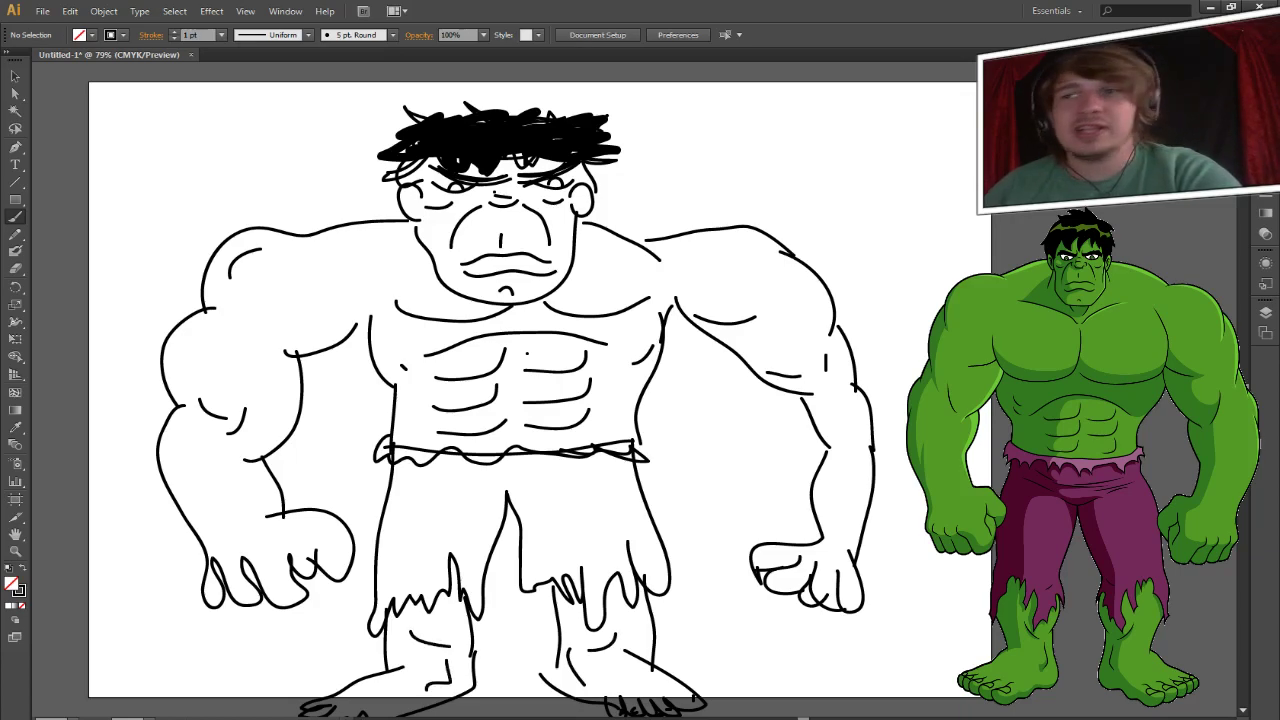
Add fabric crease lines to the trousers at the inner thighs, below the waistband and at the crotch, plus inner-ear lines.
left_click_drag(487, 549, 469, 563)
left_click_drag(552, 563, 529, 537)
mouse_move(420, 476)
left_mouse_down()
mouse_move(622, 488)
mouse_move(564, 470)
mouse_move(622, 458)
left_mouse_up()
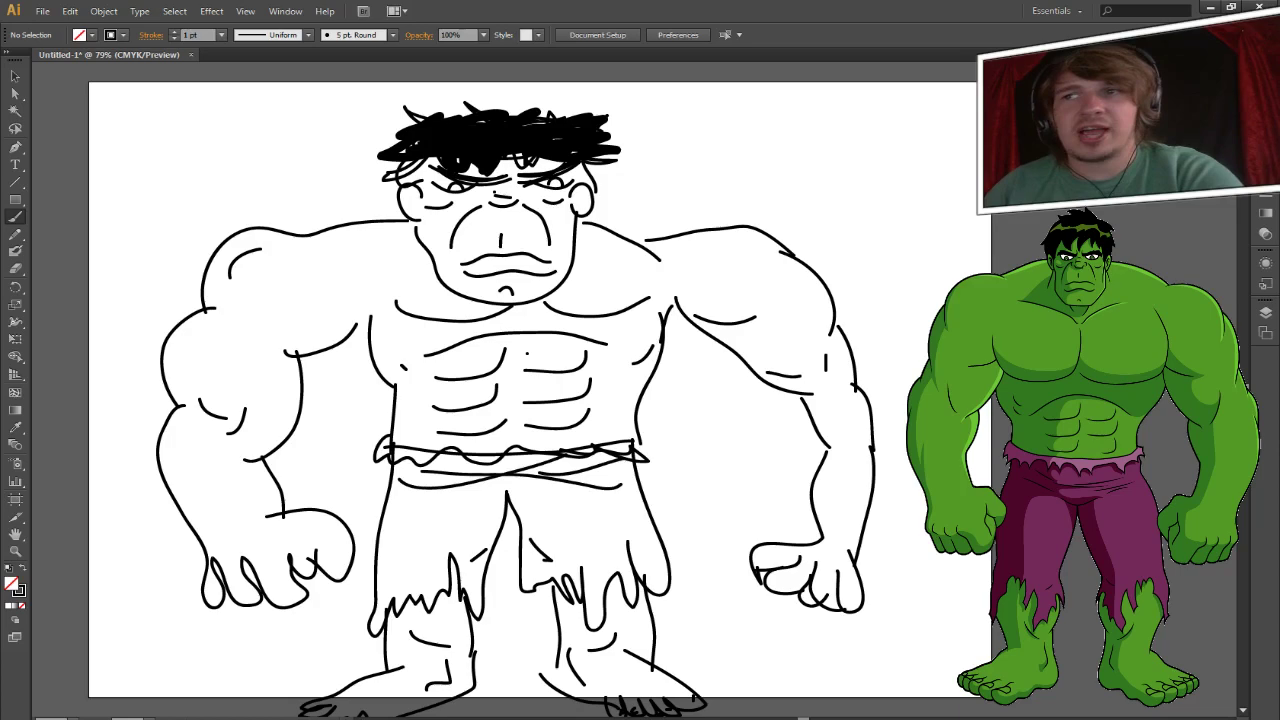
left_click_drag(488, 492, 540, 494)
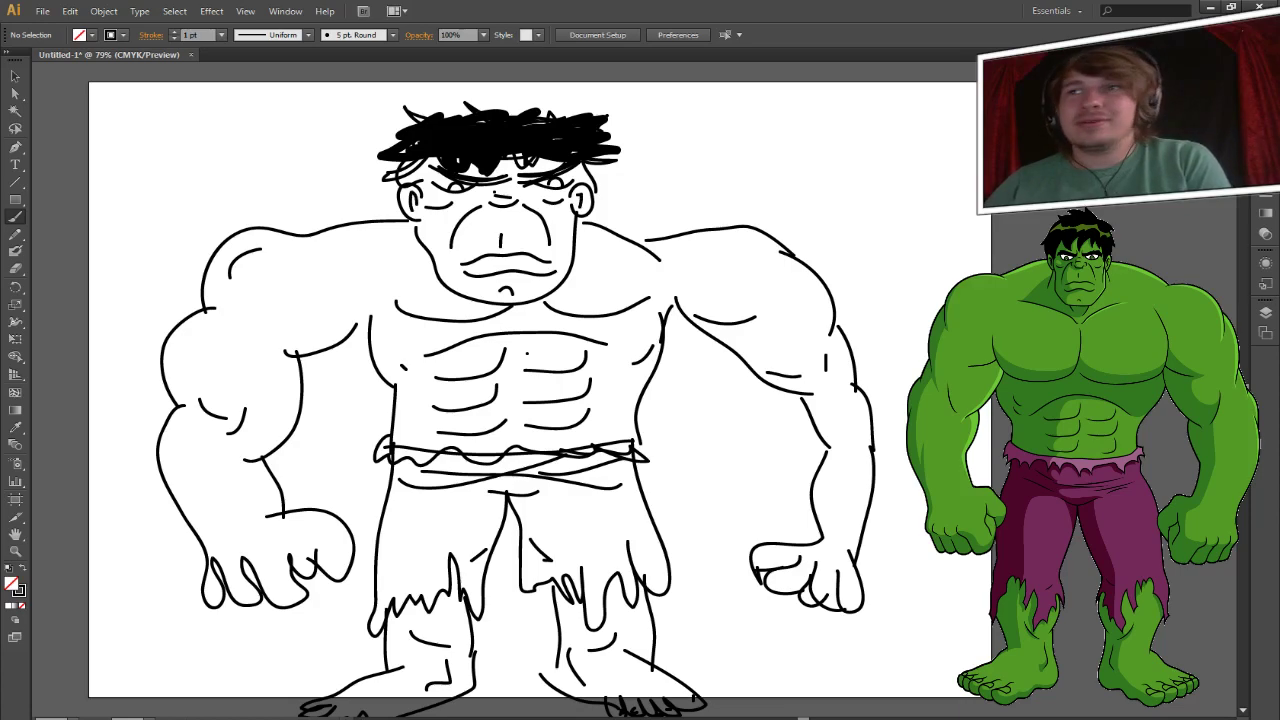
Draw long collarbone lines across both sides of the upper chest, a short rib stroke and a line joining the neck to the shoulder.
left_click_drag(326, 254, 434, 288)
left_click_drag(602, 286, 728, 256)
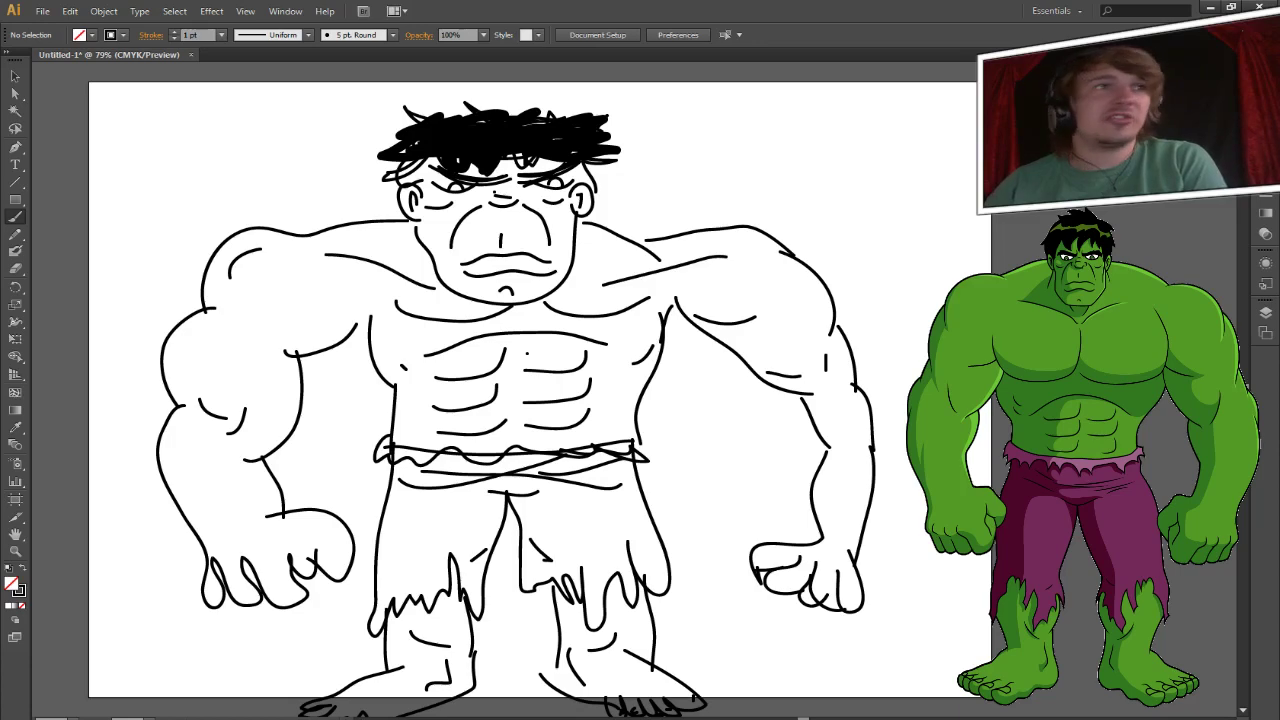
left_click_drag(390, 334, 414, 354)
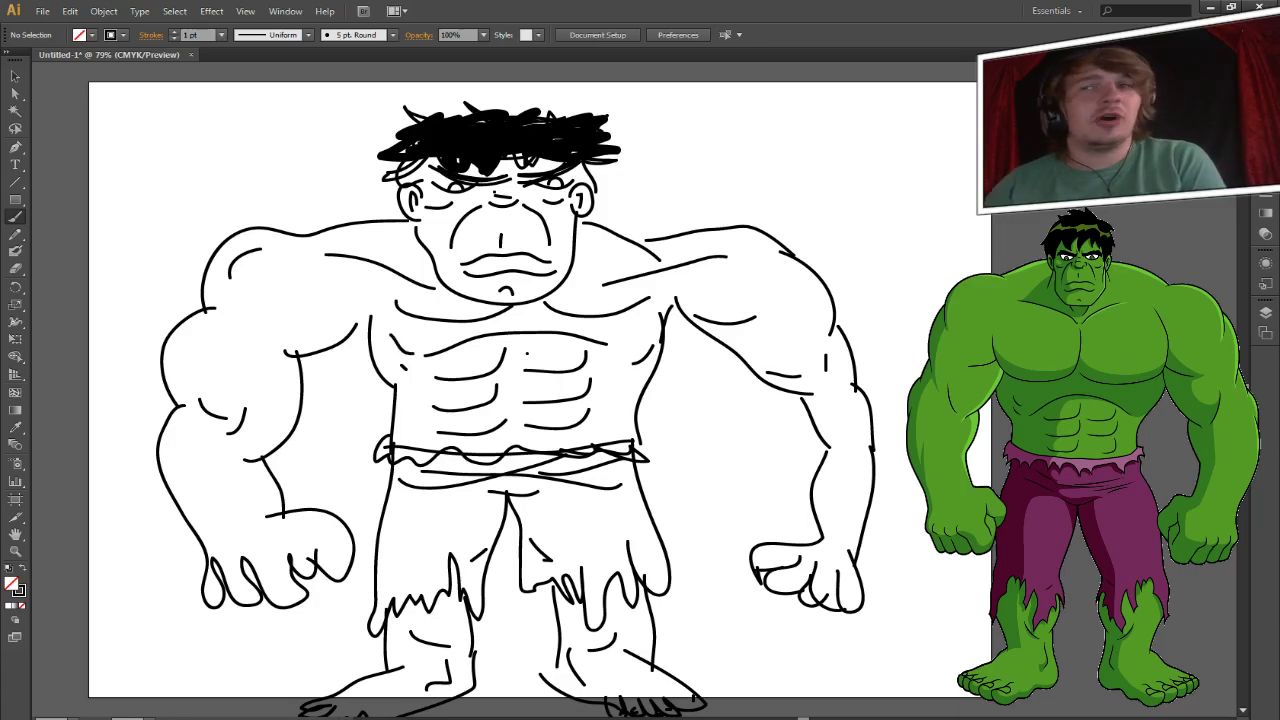
left_click_drag(592, 216, 724, 235)
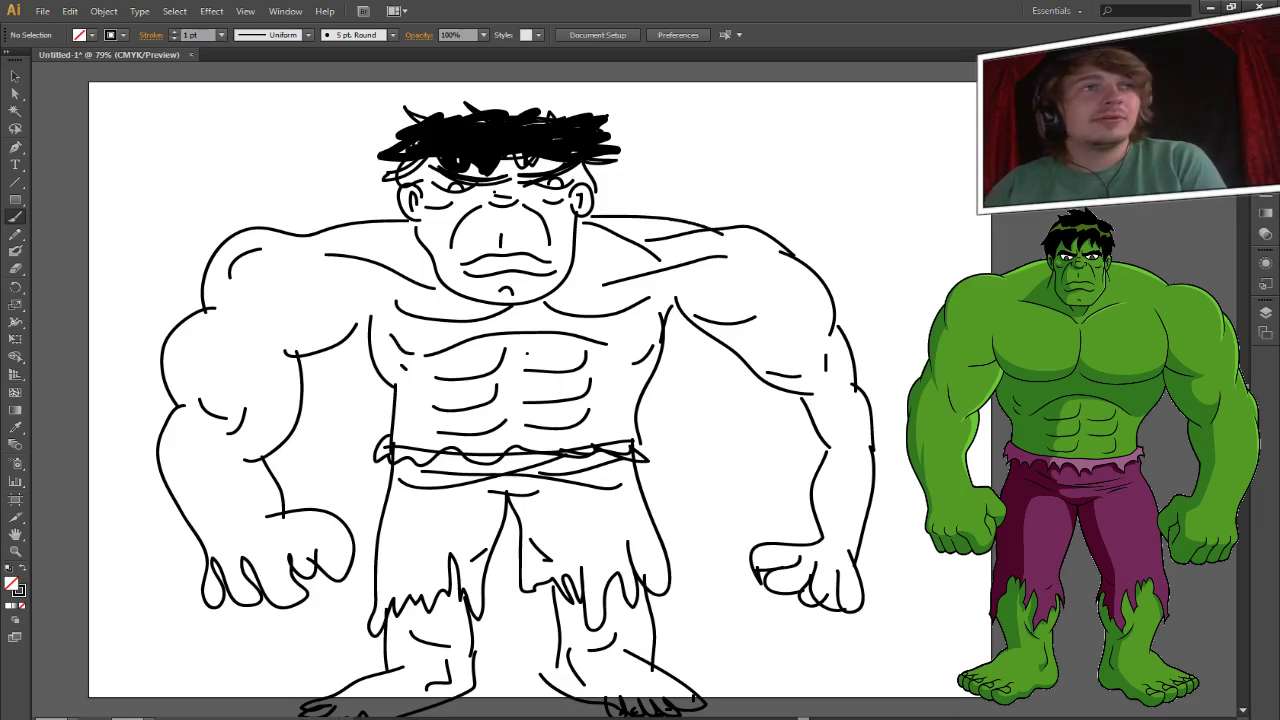
Hand-letter the name "Hulk" beside the head and draw a long rising line beneath it across the shoulder.
mouse_move(689, 148)
left_mouse_down()
mouse_move(691, 188)
mouse_move(732, 170)
mouse_move(732, 196)
mouse_move(780, 162)
mouse_move(786, 194)
left_mouse_up()
mouse_move(800, 124)
left_mouse_down()
mouse_move(804, 212)
mouse_move(832, 214)
left_mouse_up()
mouse_move(858, 152)
left_mouse_down()
mouse_move(840, 186)
mouse_move(884, 200)
left_mouse_up()
left_click_drag(624, 265, 975, 203)
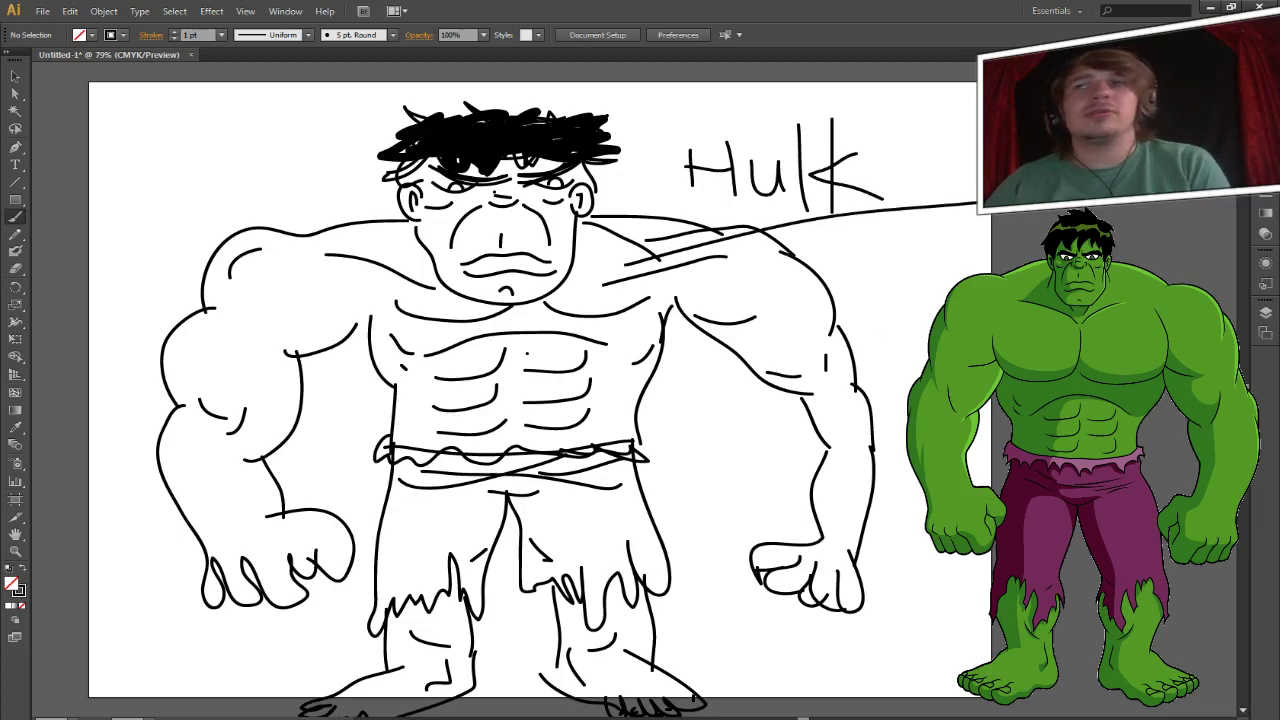